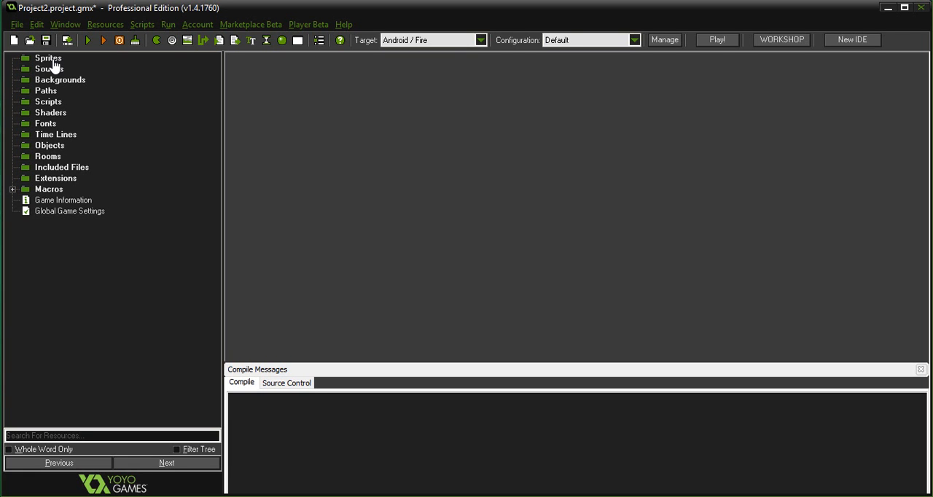
Create a new sprite resource, view its empty sprite editor, and close the editor and the sprite's properties.
{"action": "left_click", "coordinate": [49, 58]}
{"action": "right_click", "coordinate": [53, 61]}
{"action": "left_click", "coordinate": [56, 66]}
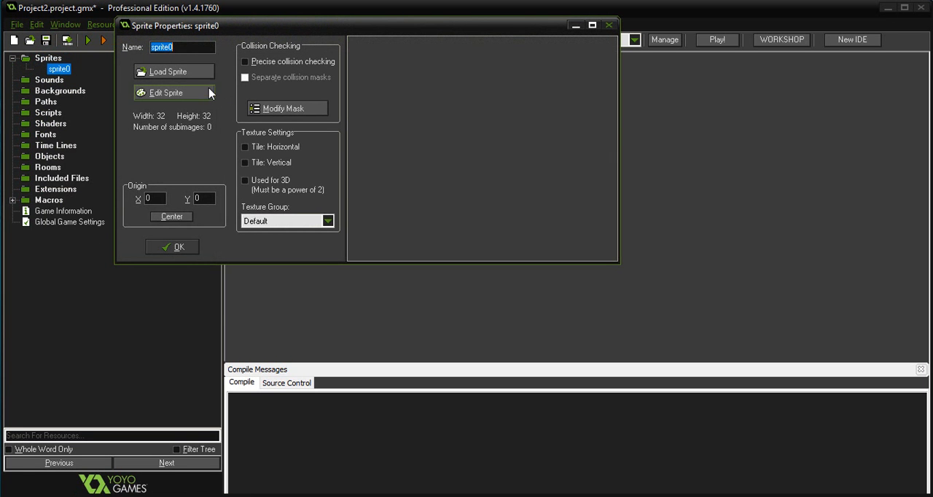
{"action": "left_click", "coordinate": [175, 92]}
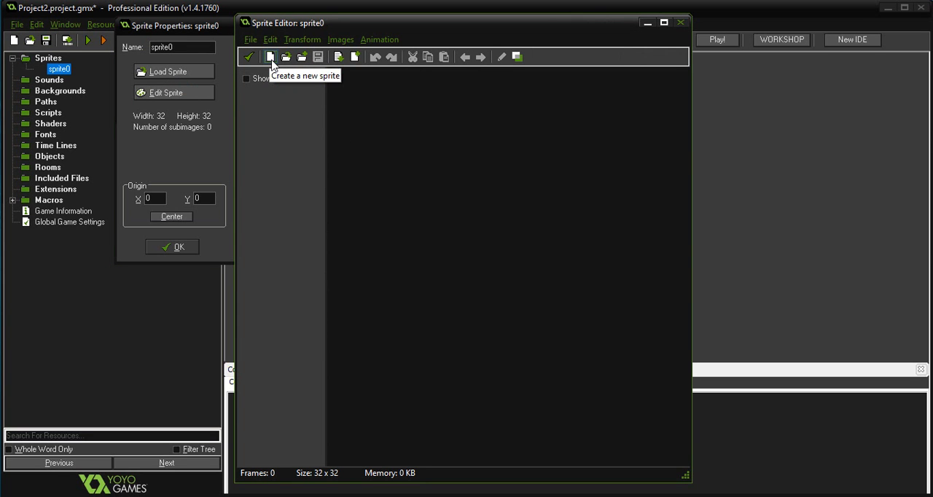
{"action": "left_click", "coordinate": [680, 22]}
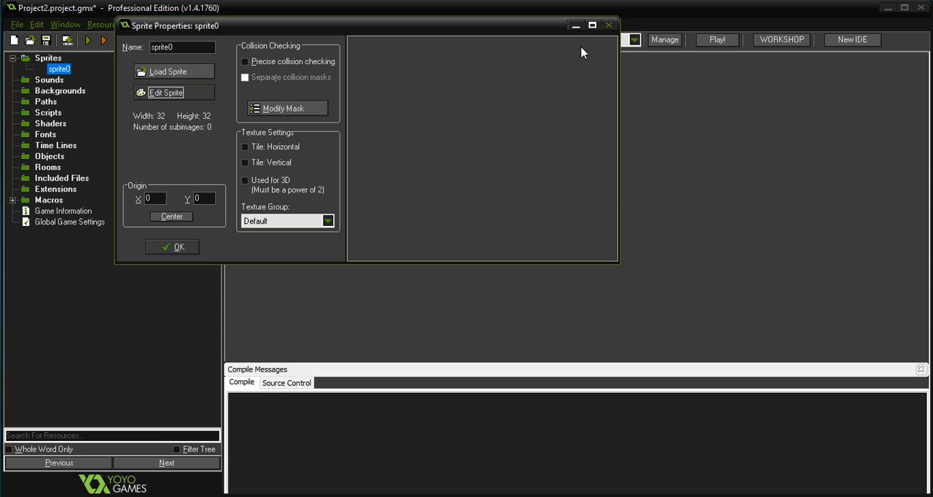
{"action": "left_click", "coordinate": [610, 26]}
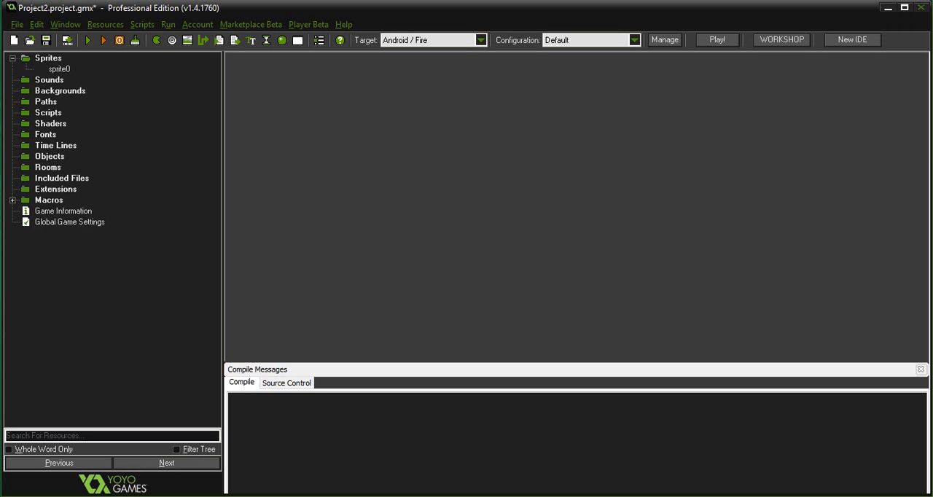
Switch to Chrome and search Google for "gm sprites download".
{"action": "left_click", "coordinate": [149, 496]}
{"action": "left_click", "coordinate": [409, 389]}
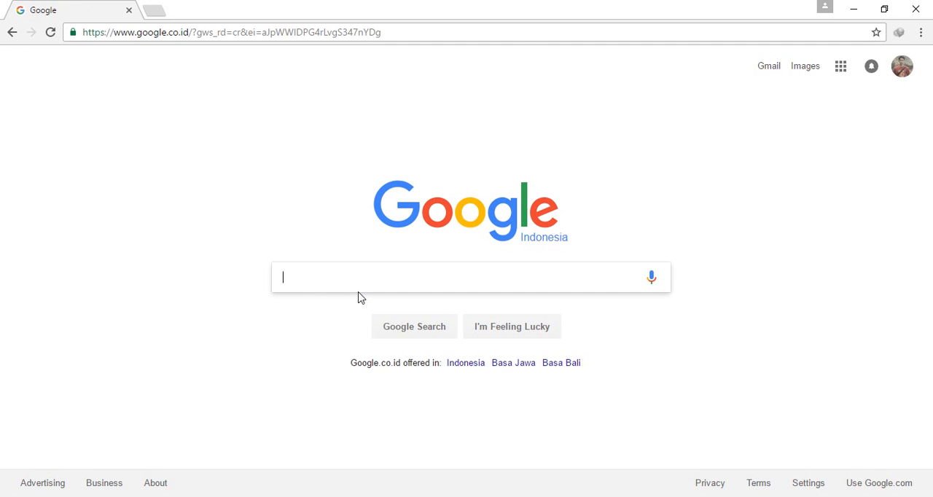
{"action": "type", "text": "gm"}
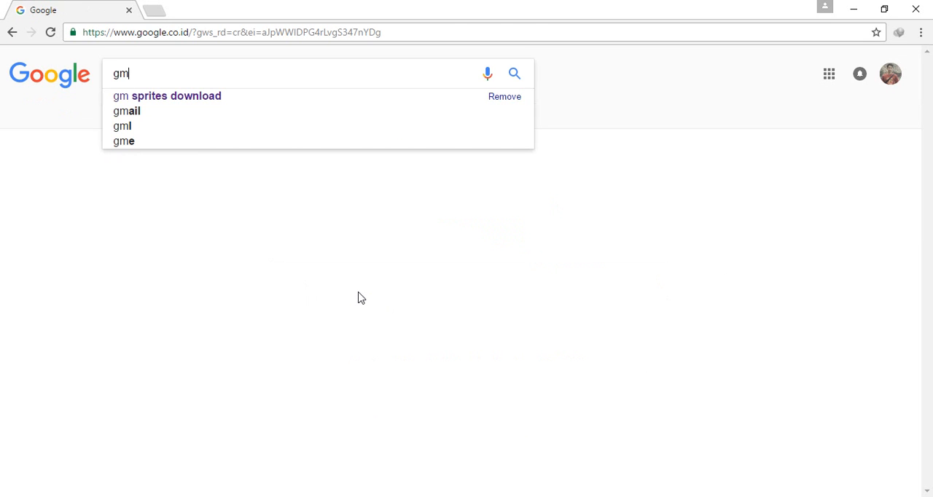
{"action": "key", "text": "Down"}
{"action": "key", "text": "Return"}
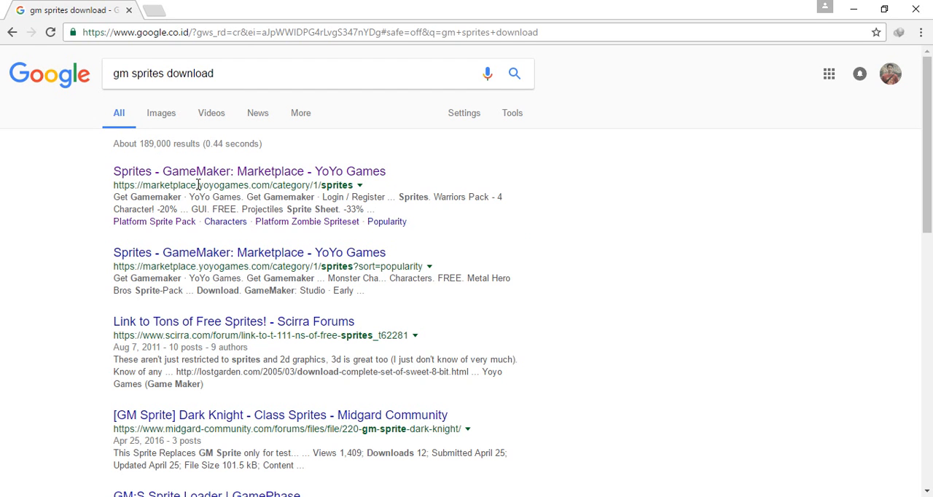
Open the first "Sprites - GameMaker: Marketplace" result in a new tab and browse the sprite packs offered there.
{"action": "right_click", "coordinate": [306, 173]}
{"action": "left_click", "coordinate": [342, 185]}
{"action": "left_click", "coordinate": [210, 9]}
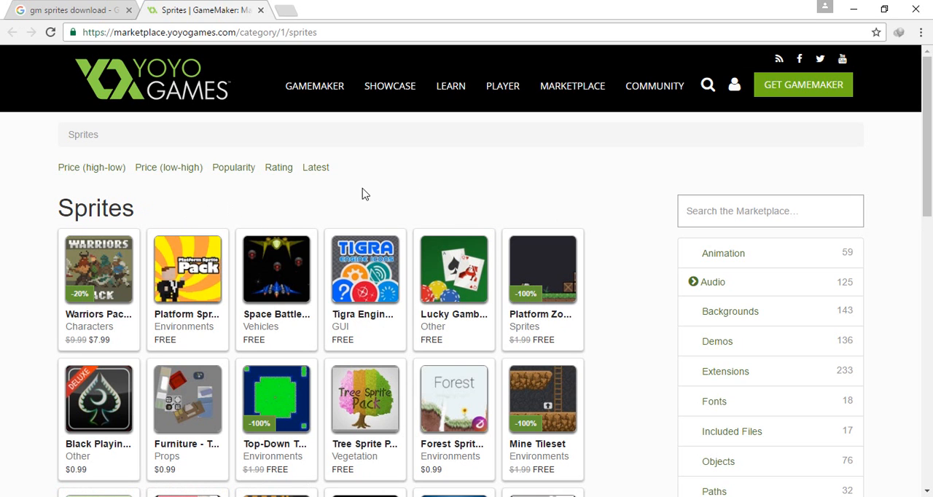
{"action": "scroll", "coordinate": [628, 174], "scroll_direction": "down", "scroll_amount": 1}
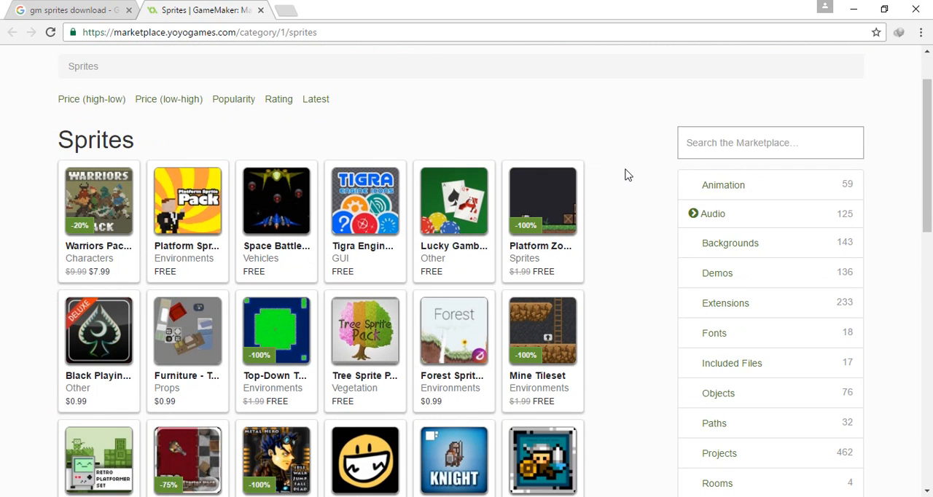
{"action": "scroll", "coordinate": [628, 175], "scroll_direction": "down", "scroll_amount": 1}
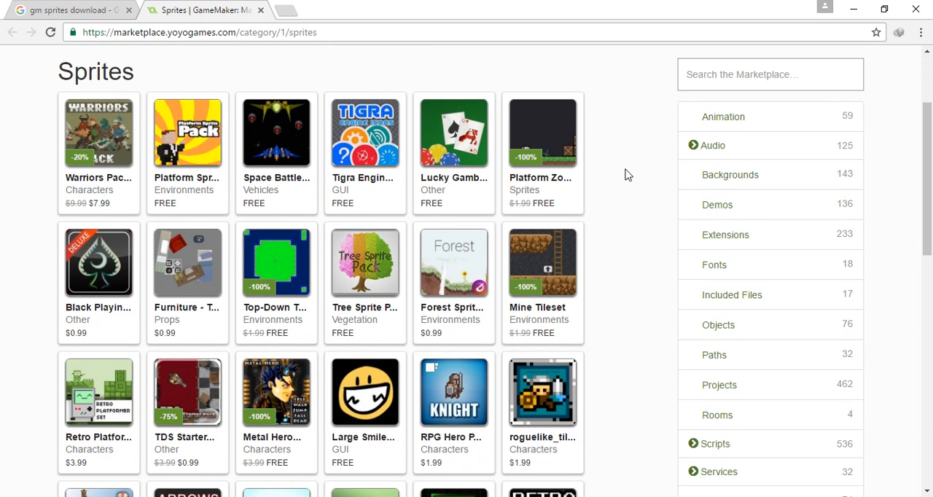
{"action": "scroll", "coordinate": [628, 174], "scroll_direction": "down", "scroll_amount": 1}
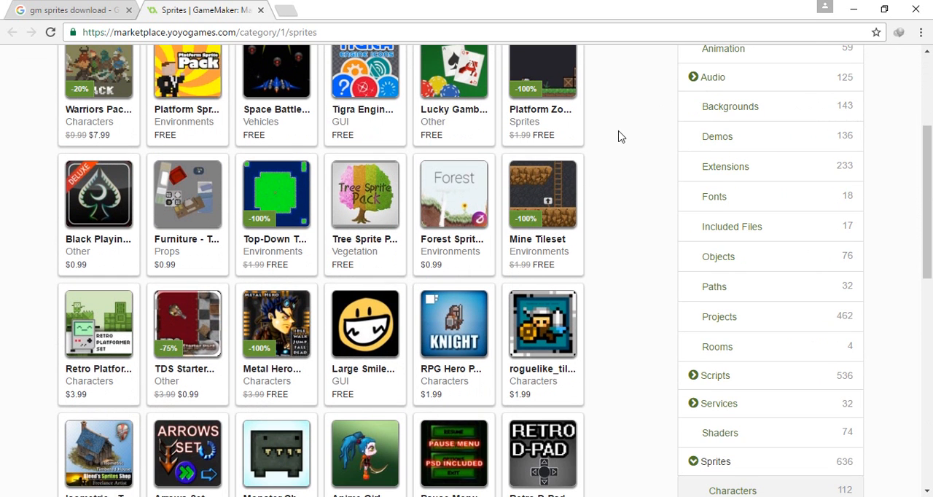
{"action": "scroll", "coordinate": [619, 136], "scroll_direction": "up", "scroll_amount": 1}
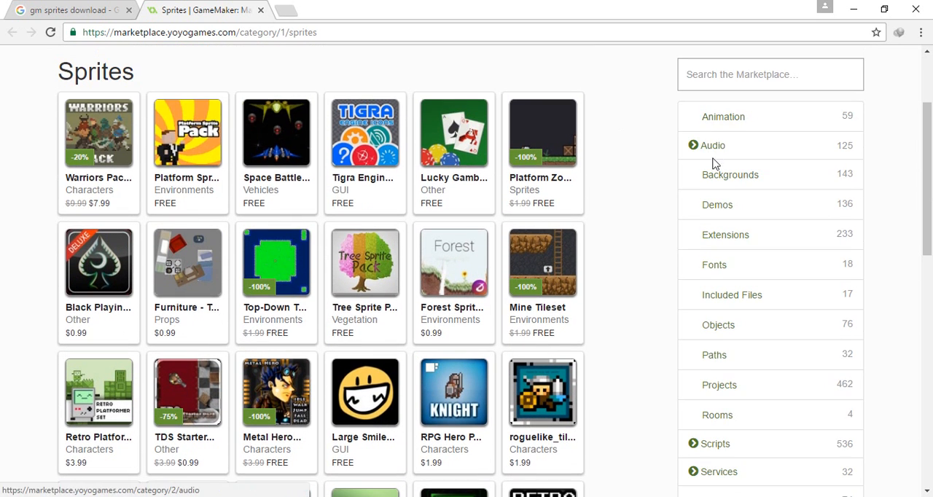
{"action": "scroll", "coordinate": [646, 191], "scroll_direction": "down", "scroll_amount": 1}
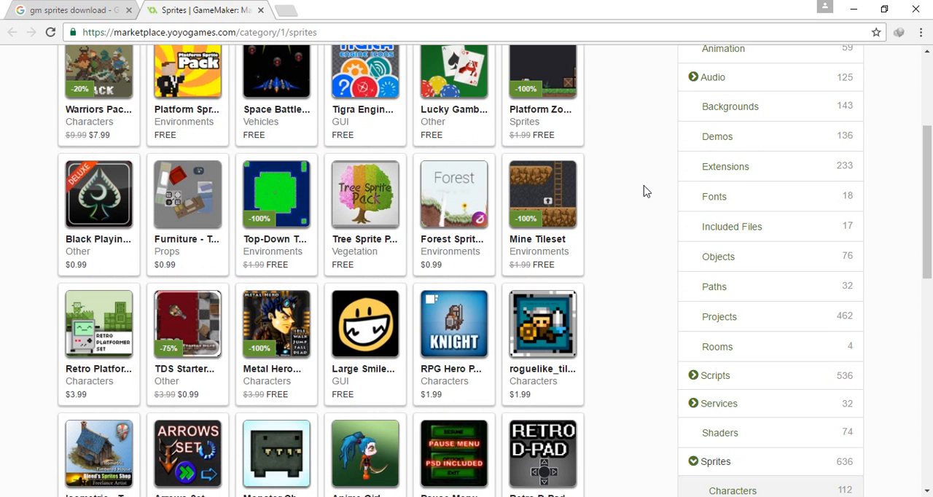
{"action": "scroll", "coordinate": [646, 191], "scroll_direction": "down", "scroll_amount": 1}
{"action": "scroll", "coordinate": [646, 191], "scroll_direction": "up", "scroll_amount": 1}
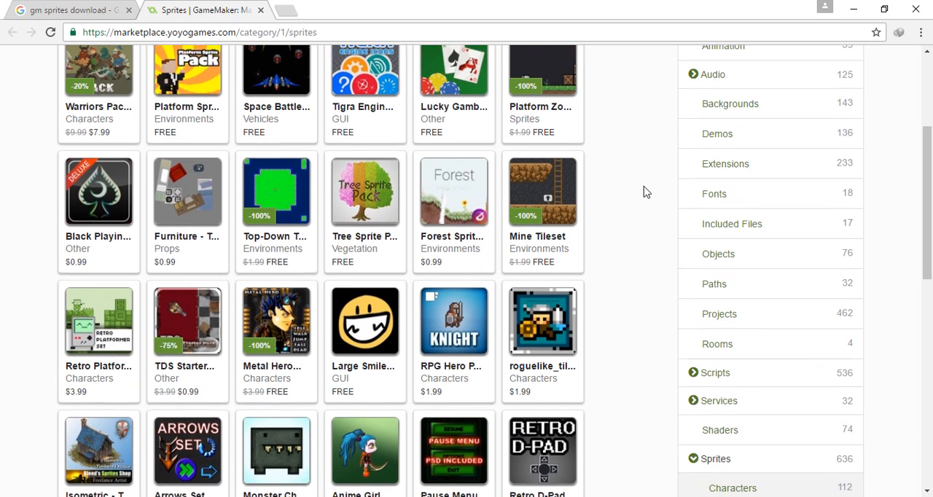
{"action": "scroll", "coordinate": [645, 191], "scroll_direction": "up", "scroll_amount": 2}
{"action": "scroll", "coordinate": [646, 191], "scroll_direction": "down", "scroll_amount": 1}
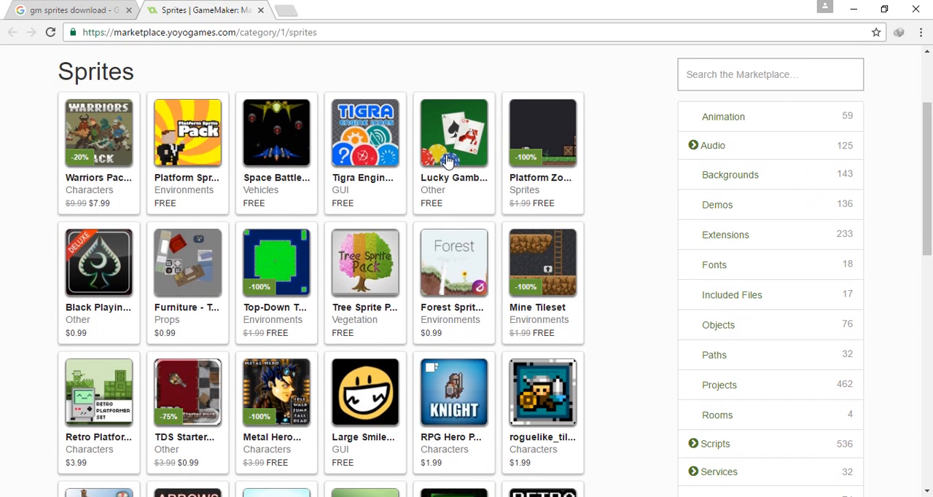
Open the Platform Sprite Pack in a new tab and examine its preview images and description.
{"action": "middle_click", "coordinate": [221, 186]}
{"action": "key", "text": "ctrl+Tab"}
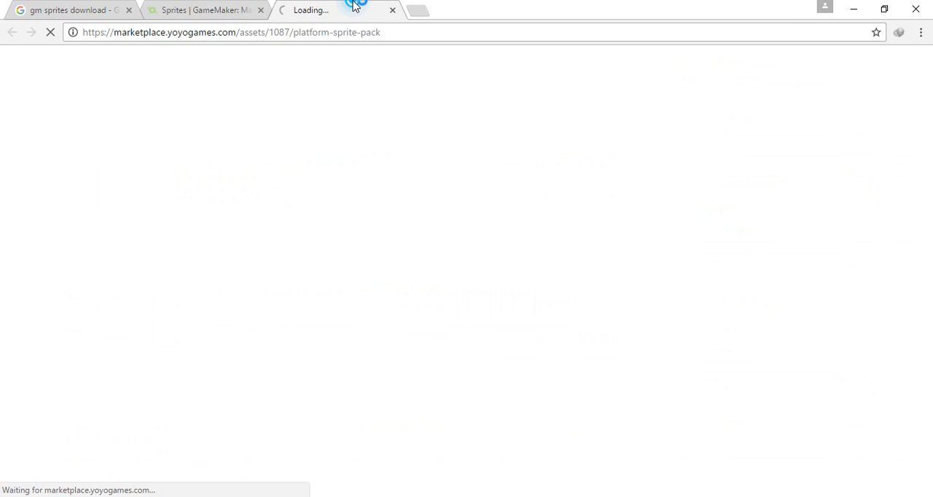
{"action": "scroll", "coordinate": [393, 209], "scroll_direction": "down", "scroll_amount": 3}
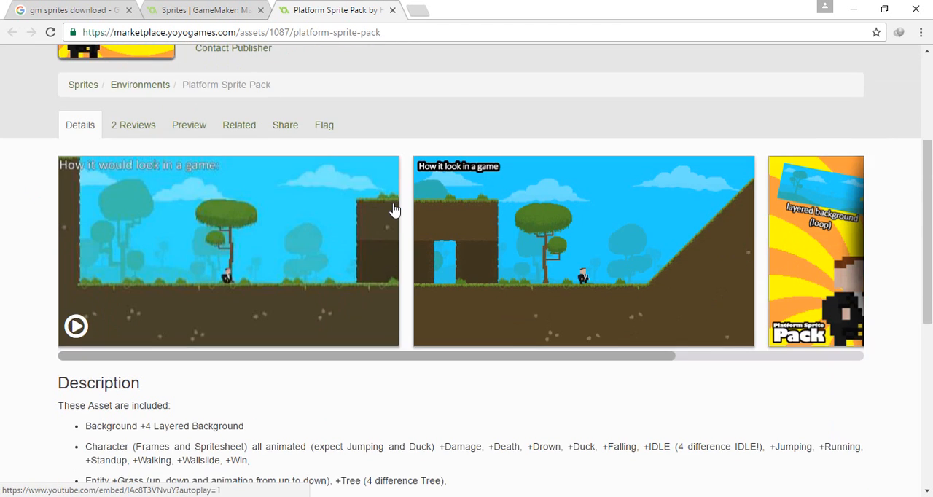
{"action": "left_click_drag", "start_coordinate": [490, 359], "coordinate": [439, 375]}
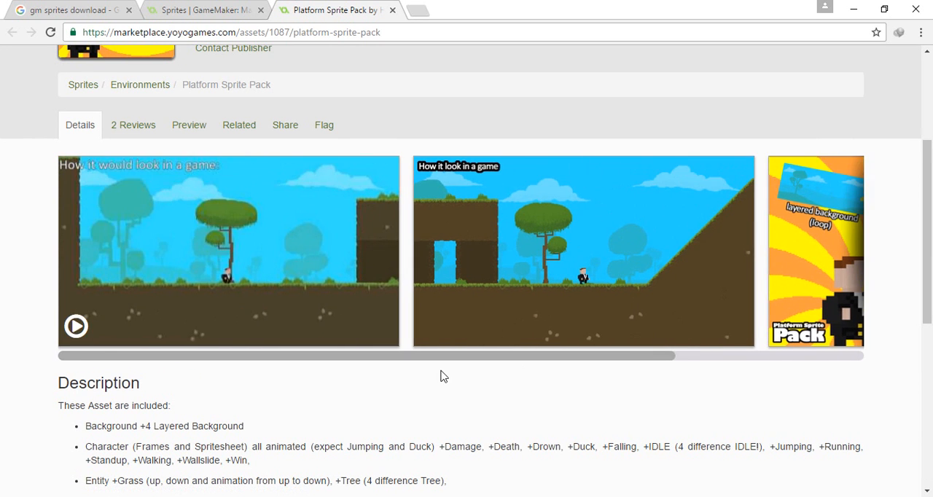
{"action": "scroll", "coordinate": [440, 375], "scroll_direction": "down", "scroll_amount": 5}
{"action": "left_click", "coordinate": [415, 313]}
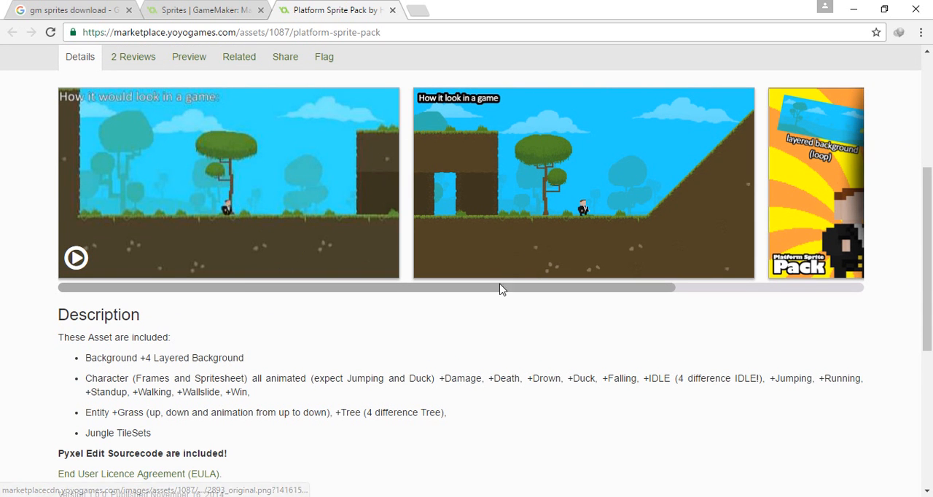
{"action": "left_click_drag", "start_coordinate": [495, 289], "coordinate": [683, 291]}
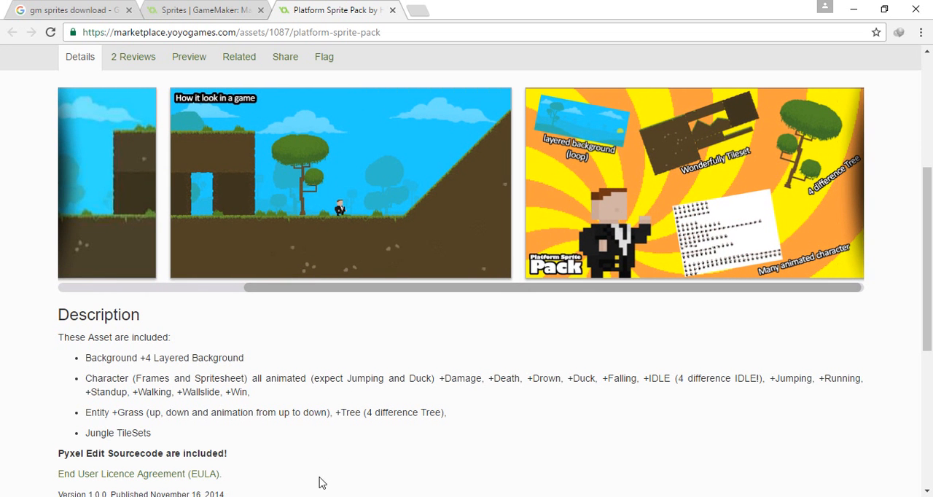
Switch back to GameMaker: Studio, open sprite0 in the sprite editor and create a blank 32 × 32 image.
{"action": "left_click", "coordinate": [284, 496]}
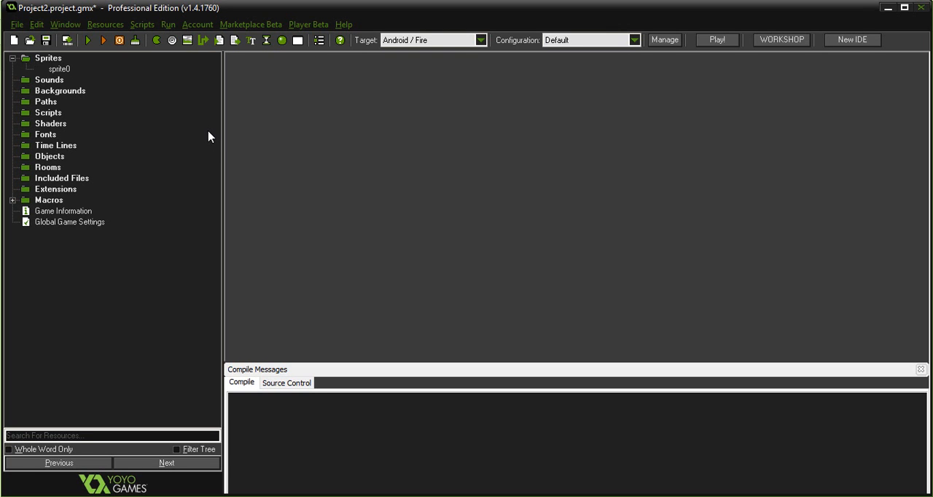
{"action": "left_click", "coordinate": [57, 69]}
{"action": "left_click", "coordinate": [63, 70]}
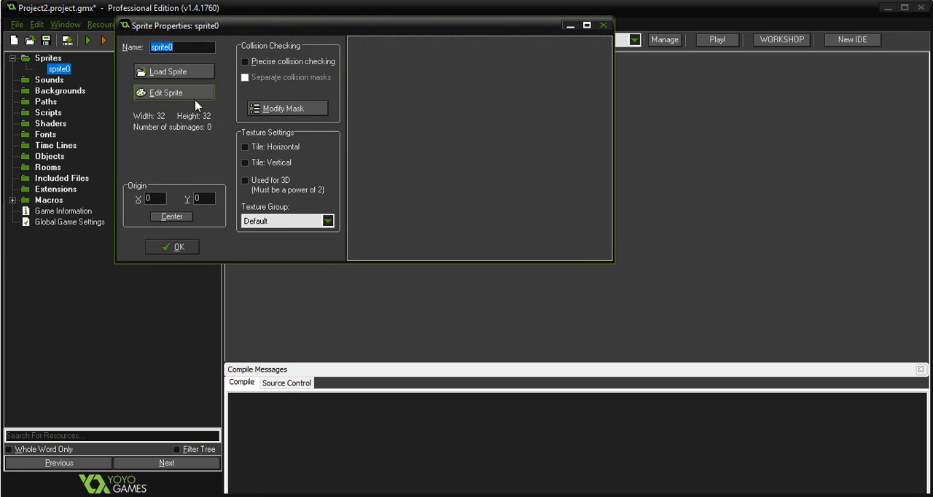
{"action": "left_click", "coordinate": [187, 96]}
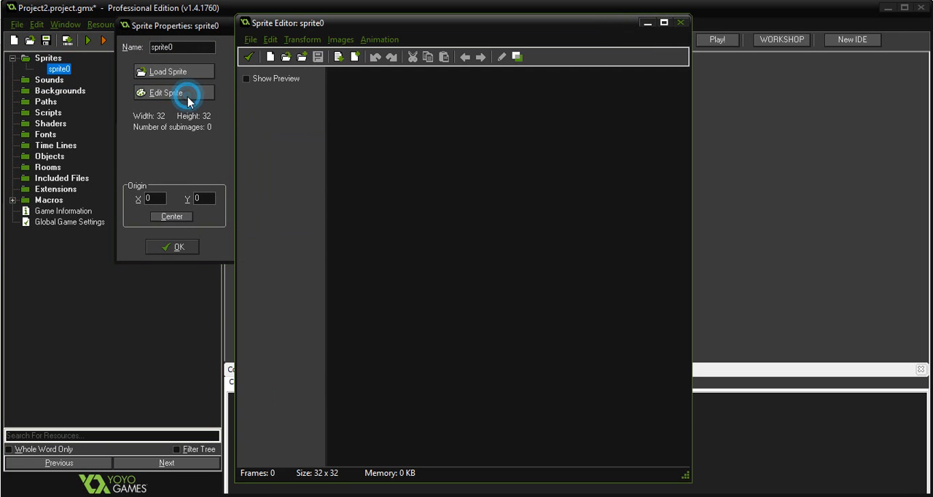
{"action": "left_click", "coordinate": [269, 57]}
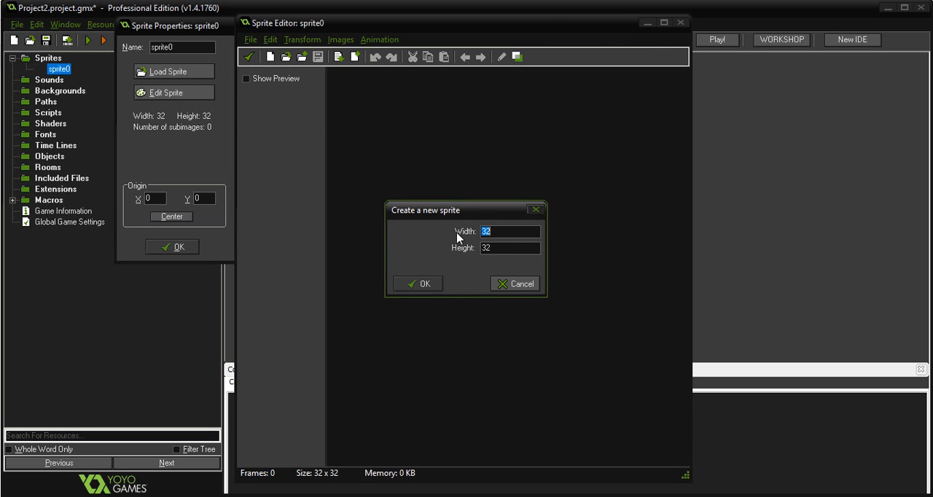
{"action": "left_click", "coordinate": [435, 287]}
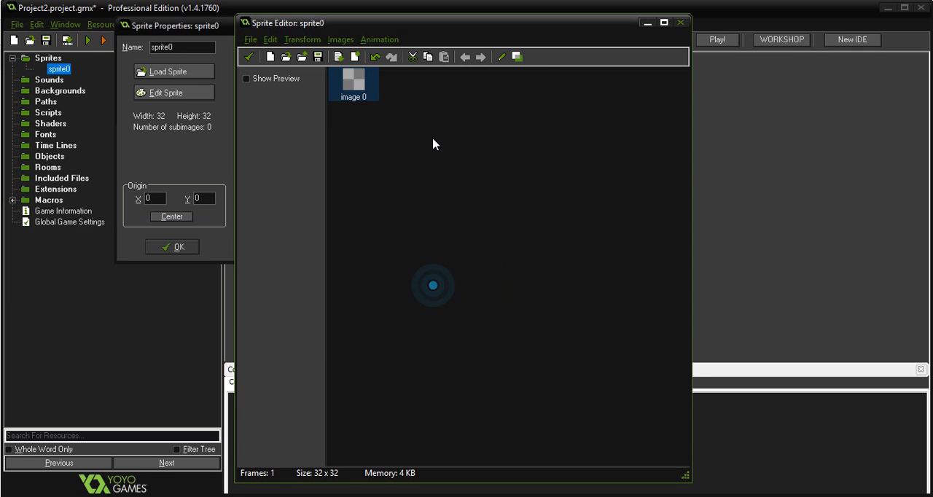
Open image 0 for drawing and sketch a character's hat and head with facial features in black pixels.
{"action": "double_click", "coordinate": [352, 82]}
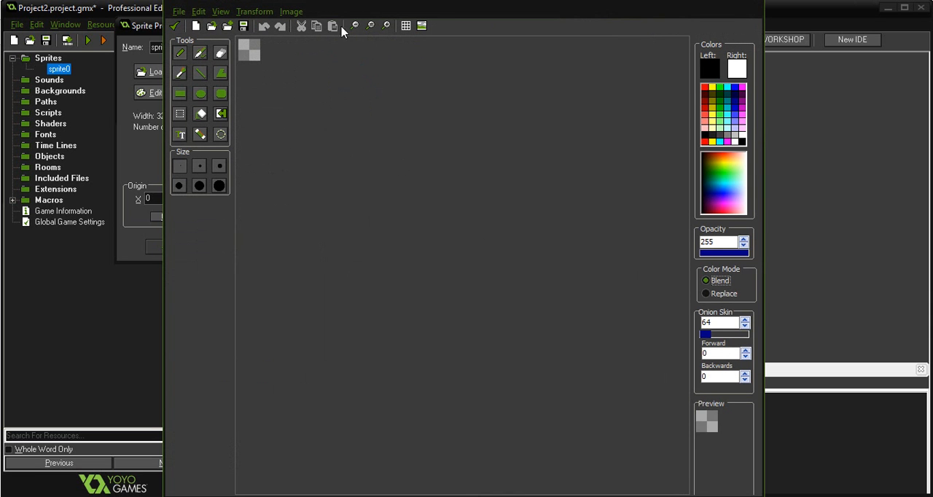
{"action": "left_click", "coordinate": [386, 25]}
{"action": "left_click", "coordinate": [386, 25]}
{"action": "left_click", "coordinate": [385, 25]}
{"action": "left_click", "coordinate": [385, 25]}
{"action": "left_click", "coordinate": [385, 26]}
{"action": "left_click", "coordinate": [385, 26]}
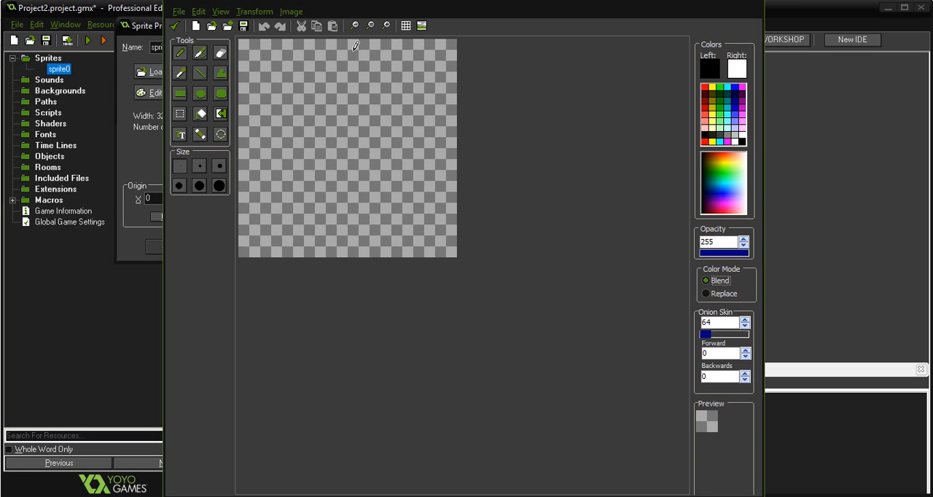
{"action": "mouse_move", "coordinate": [266, 55]}
{"action": "left_mouse_down"}
{"action": "mouse_move", "coordinate": [408, 55]}
{"action": "mouse_move", "coordinate": [392, 57]}
{"action": "mouse_move", "coordinate": [425, 41]}
{"action": "mouse_move", "coordinate": [403, 60]}
{"action": "mouse_move", "coordinate": [424, 57]}
{"action": "mouse_move", "coordinate": [407, 78]}
{"action": "mouse_move", "coordinate": [317, 82]}
{"action": "left_mouse_up"}
{"action": "mouse_move", "coordinate": [266, 54]}
{"action": "left_mouse_down"}
{"action": "mouse_move", "coordinate": [264, 63]}
{"action": "mouse_move", "coordinate": [321, 81]}
{"action": "mouse_move", "coordinate": [403, 72]}
{"action": "left_mouse_up"}
{"action": "left_click_drag", "start_coordinate": [285, 87], "coordinate": [297, 111]}
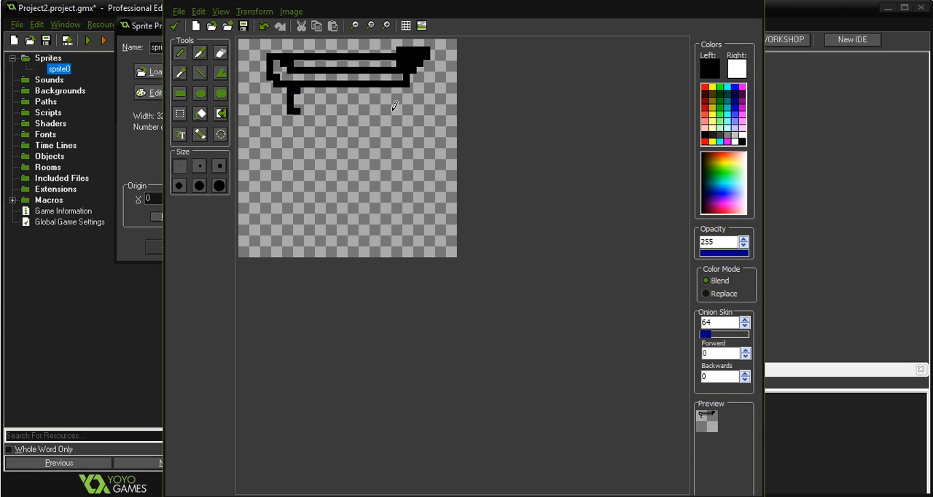
{"action": "mouse_move", "coordinate": [395, 88]}
{"action": "left_mouse_down"}
{"action": "mouse_move", "coordinate": [410, 125]}
{"action": "mouse_move", "coordinate": [381, 137]}
{"action": "mouse_move", "coordinate": [386, 167]}
{"action": "mouse_move", "coordinate": [310, 163]}
{"action": "mouse_move", "coordinate": [300, 109]}
{"action": "mouse_move", "coordinate": [378, 109]}
{"action": "mouse_move", "coordinate": [352, 104]}
{"action": "left_mouse_up"}
Draw the character's shoulders, arms, torso and legs below the head in black and save the image to the sprite.
{"action": "mouse_move", "coordinate": [330, 168]}
{"action": "left_mouse_down"}
{"action": "mouse_move", "coordinate": [330, 180]}
{"action": "mouse_move", "coordinate": [400, 185]}
{"action": "mouse_move", "coordinate": [292, 181]}
{"action": "mouse_move", "coordinate": [280, 201]}
{"action": "left_mouse_up"}
{"action": "mouse_move", "coordinate": [405, 185]}
{"action": "left_mouse_down"}
{"action": "mouse_move", "coordinate": [433, 206]}
{"action": "mouse_move", "coordinate": [397, 207]}
{"action": "mouse_move", "coordinate": [398, 233]}
{"action": "mouse_move", "coordinate": [317, 226]}
{"action": "mouse_move", "coordinate": [337, 197]}
{"action": "mouse_move", "coordinate": [400, 197]}
{"action": "left_mouse_up"}
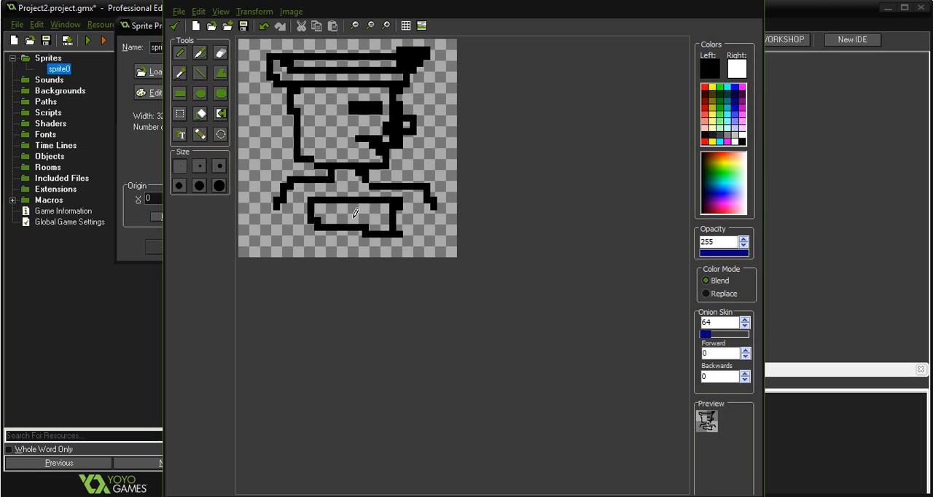
{"action": "mouse_move", "coordinate": [320, 230]}
{"action": "left_mouse_down"}
{"action": "mouse_move", "coordinate": [316, 242]}
{"action": "mouse_move", "coordinate": [332, 253]}
{"action": "mouse_move", "coordinate": [340, 239]}
{"action": "mouse_move", "coordinate": [375, 240]}
{"action": "mouse_move", "coordinate": [373, 254]}
{"action": "mouse_move", "coordinate": [379, 244]}
{"action": "left_mouse_up"}
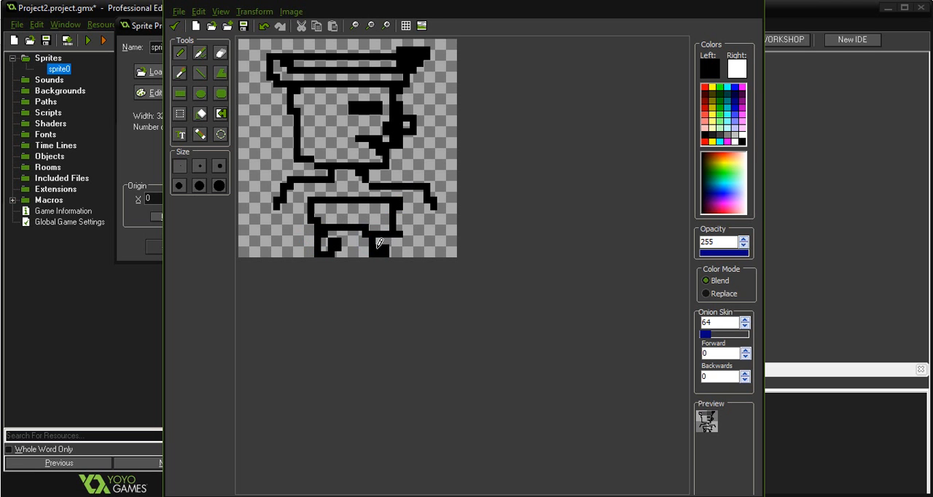
{"action": "left_click", "coordinate": [304, 188]}
{"action": "left_click", "coordinate": [390, 199]}
{"action": "left_click_drag", "start_coordinate": [305, 192], "coordinate": [280, 206]}
{"action": "left_click_drag", "start_coordinate": [406, 196], "coordinate": [432, 205]}
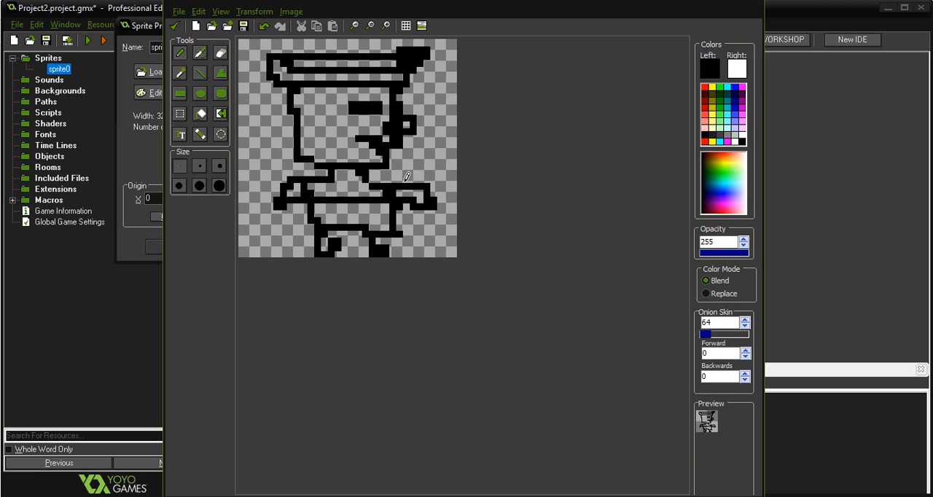
{"action": "left_click", "coordinate": [178, 28]}
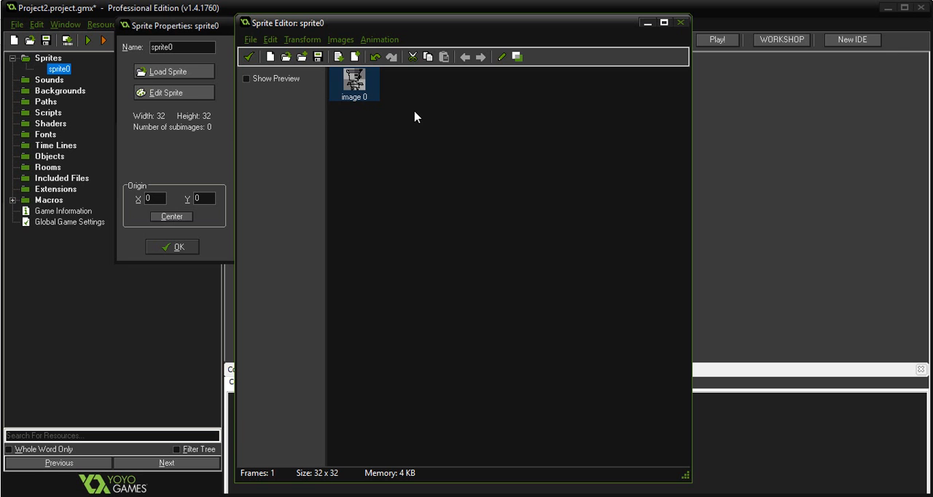
Replace the sprite's drawing with a new blank 32 × 32 image and open it for drawing.
{"action": "left_click", "coordinate": [270, 57]}
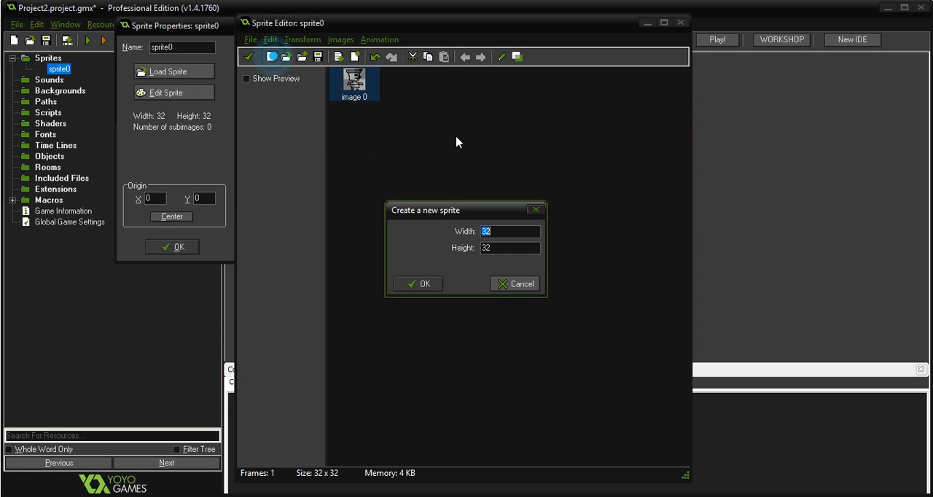
{"action": "left_click", "coordinate": [429, 282]}
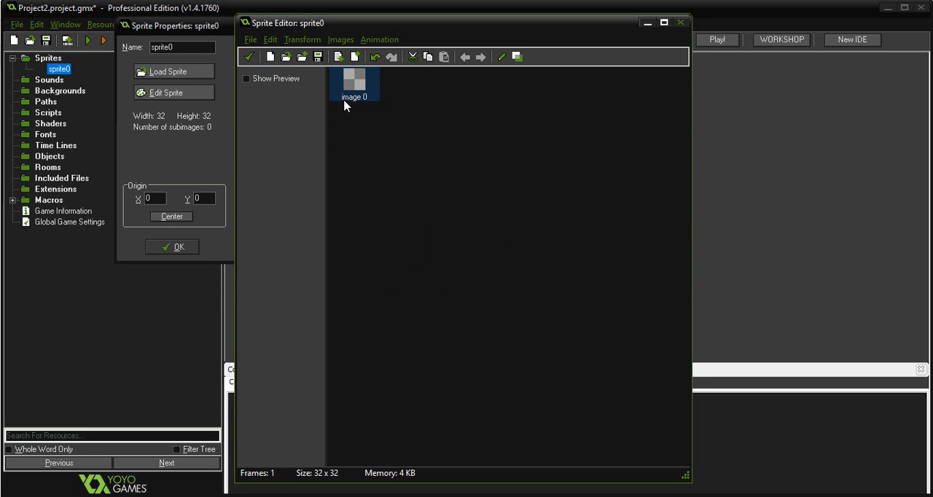
{"action": "double_click", "coordinate": [358, 80]}
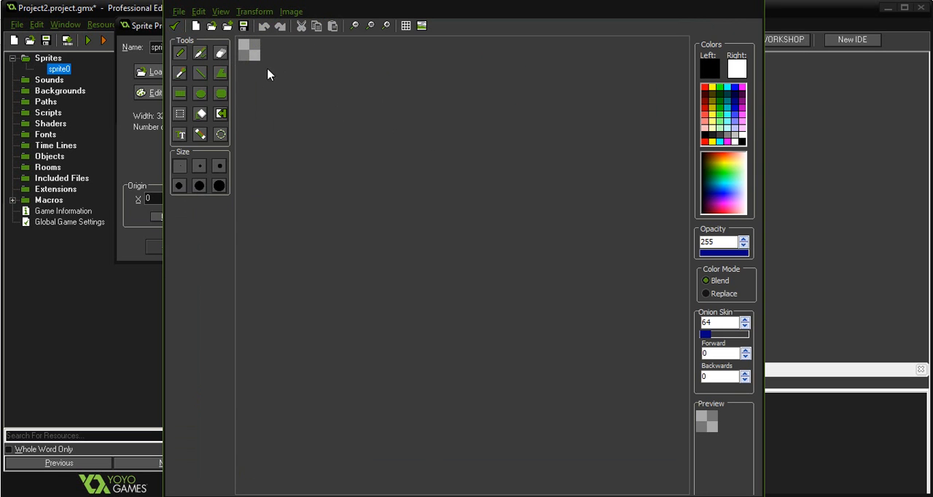
Sketch a new character's wide hat, head outline and facial features in black pixels on the upper part of the blank image.
{"action": "left_click", "coordinate": [384, 27]}
{"action": "left_click", "coordinate": [385, 27]}
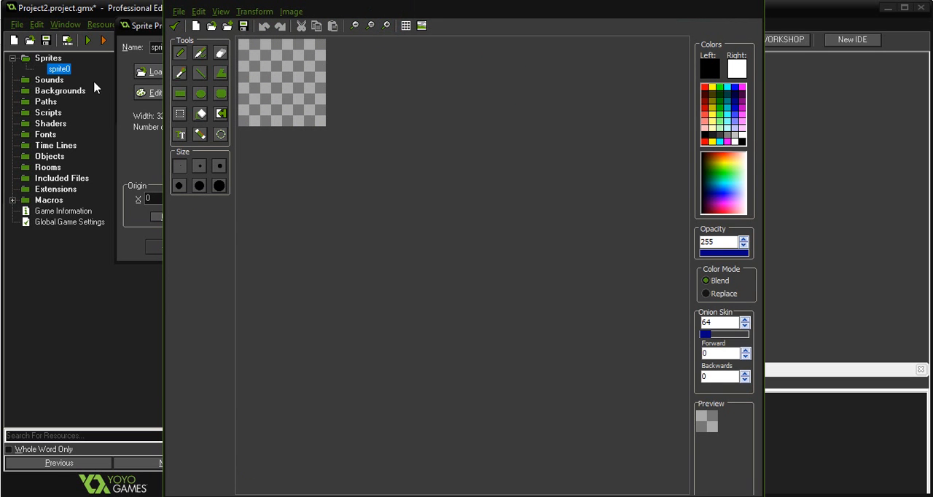
{"action": "left_click", "coordinate": [384, 27]}
{"action": "left_click", "coordinate": [384, 26]}
{"action": "left_click", "coordinate": [384, 27]}
{"action": "mouse_move", "coordinate": [267, 58]}
{"action": "left_mouse_down"}
{"action": "mouse_move", "coordinate": [452, 54]}
{"action": "mouse_move", "coordinate": [453, 76]}
{"action": "mouse_move", "coordinate": [419, 102]}
{"action": "mouse_move", "coordinate": [344, 116]}
{"action": "mouse_move", "coordinate": [277, 74]}
{"action": "mouse_move", "coordinate": [350, 110]}
{"action": "mouse_move", "coordinate": [408, 91]}
{"action": "mouse_move", "coordinate": [323, 87]}
{"action": "left_mouse_up"}
{"action": "mouse_move", "coordinate": [405, 108]}
{"action": "left_mouse_down"}
{"action": "mouse_move", "coordinate": [398, 155]}
{"action": "mouse_move", "coordinate": [434, 166]}
{"action": "mouse_move", "coordinate": [423, 165]}
{"action": "mouse_move", "coordinate": [412, 184]}
{"action": "mouse_move", "coordinate": [364, 175]}
{"action": "mouse_move", "coordinate": [396, 183]}
{"action": "mouse_move", "coordinate": [397, 208]}
{"action": "mouse_move", "coordinate": [321, 192]}
{"action": "mouse_move", "coordinate": [314, 117]}
{"action": "left_mouse_up"}
{"action": "mouse_move", "coordinate": [365, 139]}
{"action": "left_mouse_down"}
{"action": "mouse_move", "coordinate": [390, 137]}
{"action": "mouse_move", "coordinate": [380, 137]}
{"action": "left_mouse_up"}
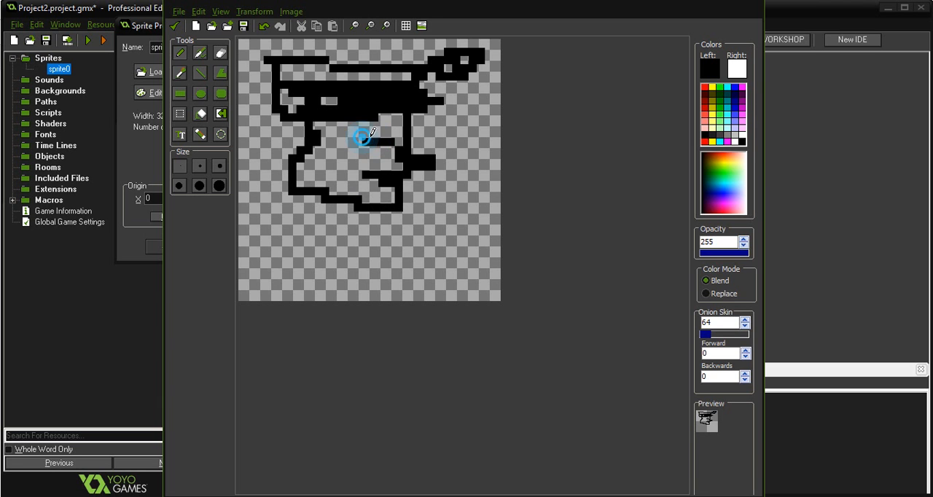
Draw the character's neck, outstretched arms, torso and legs in black below the head.
{"action": "mouse_move", "coordinate": [328, 197]}
{"action": "left_mouse_down"}
{"action": "mouse_move", "coordinate": [341, 223]}
{"action": "mouse_move", "coordinate": [438, 221]}
{"action": "left_mouse_up"}
{"action": "left_click", "coordinate": [378, 218]}
{"action": "mouse_move", "coordinate": [338, 231]}
{"action": "left_mouse_down"}
{"action": "mouse_move", "coordinate": [290, 220]}
{"action": "mouse_move", "coordinate": [258, 251]}
{"action": "mouse_move", "coordinate": [273, 260]}
{"action": "mouse_move", "coordinate": [316, 228]}
{"action": "left_mouse_up"}
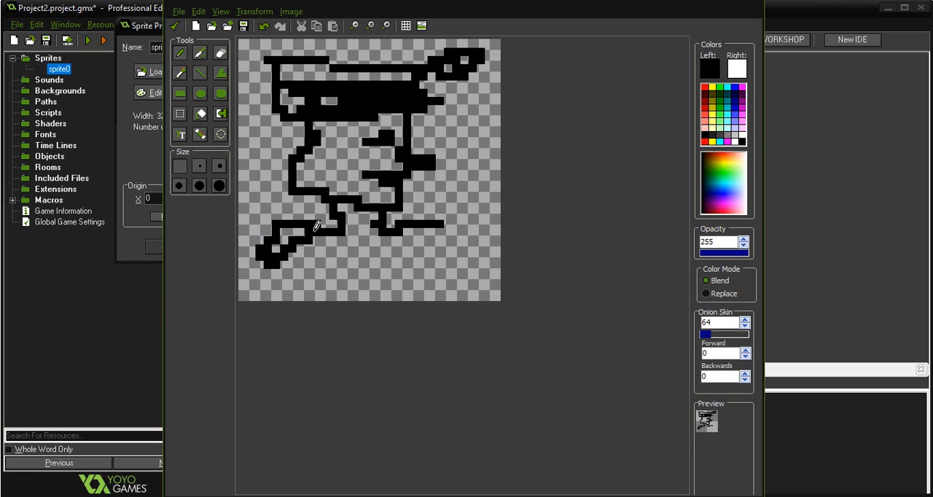
{"action": "mouse_move", "coordinate": [440, 229]}
{"action": "left_mouse_down"}
{"action": "mouse_move", "coordinate": [438, 248]}
{"action": "mouse_move", "coordinate": [403, 248]}
{"action": "mouse_move", "coordinate": [390, 273]}
{"action": "left_mouse_up"}
{"action": "mouse_move", "coordinate": [330, 239]}
{"action": "left_mouse_down"}
{"action": "mouse_move", "coordinate": [335, 259]}
{"action": "mouse_move", "coordinate": [376, 273]}
{"action": "mouse_move", "coordinate": [384, 264]}
{"action": "left_mouse_up"}
{"action": "mouse_move", "coordinate": [370, 276]}
{"action": "left_mouse_down"}
{"action": "mouse_move", "coordinate": [390, 295]}
{"action": "mouse_move", "coordinate": [311, 292]}
{"action": "left_mouse_up"}
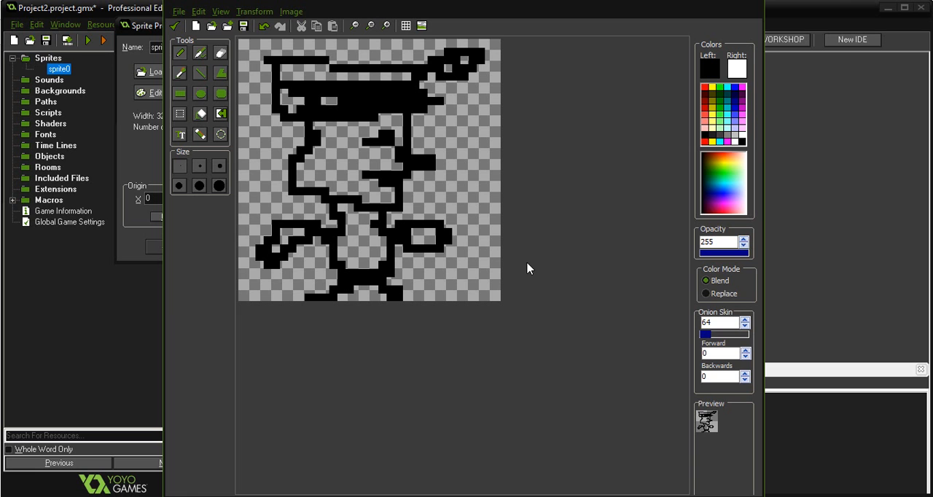
{"action": "left_click", "coordinate": [332, 145]}
{"action": "left_click_drag", "start_coordinate": [378, 279], "coordinate": [390, 281]}
Save the finished drawing into sprite0 and accept the sprite's properties.
{"action": "left_click", "coordinate": [175, 26]}
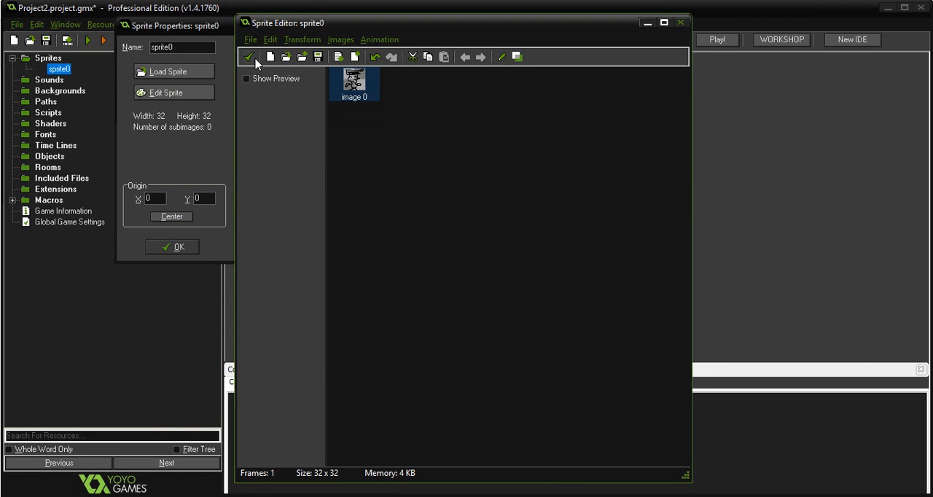
{"action": "left_click", "coordinate": [248, 56]}
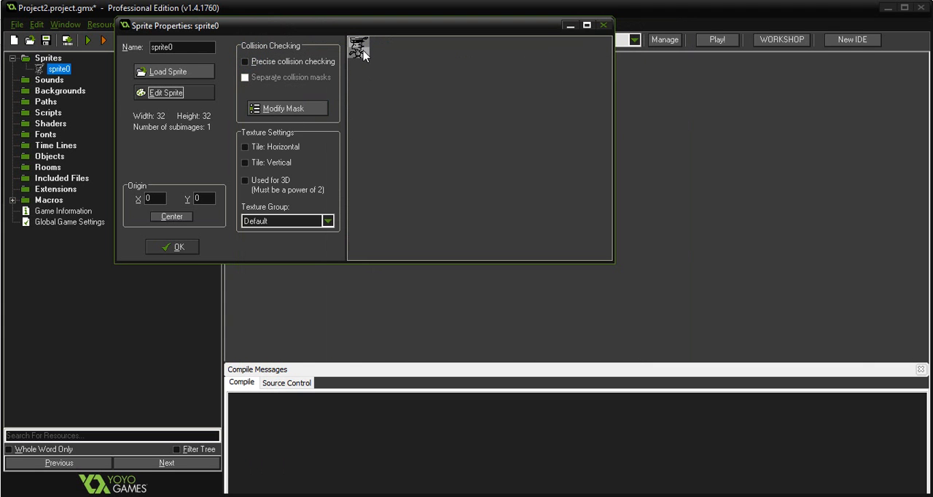
{"action": "left_click", "coordinate": [176, 247]}
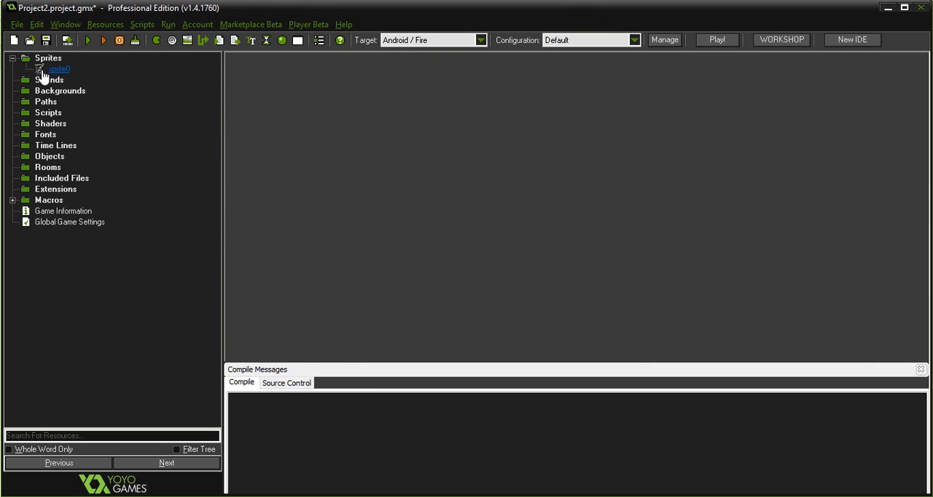
Create a second sprite without any image and close its properties.
{"action": "left_click", "coordinate": [50, 59]}
{"action": "left_click", "coordinate": [157, 40]}
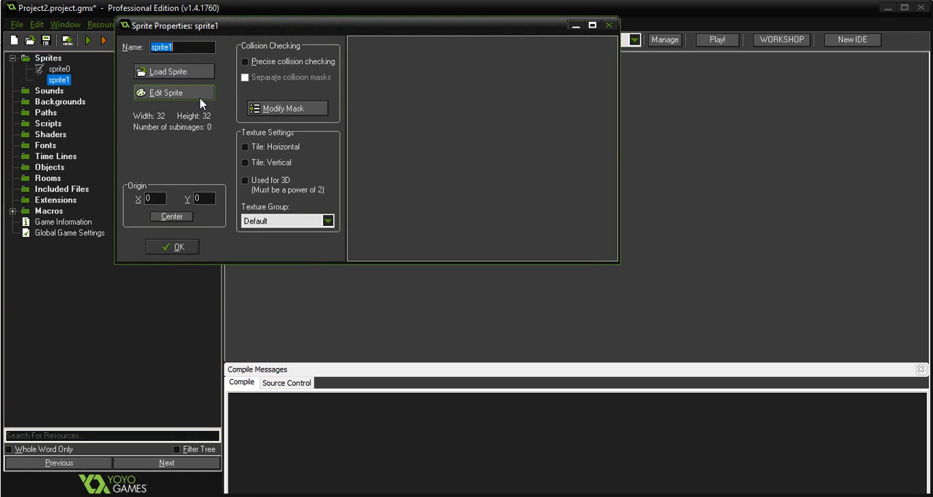
{"action": "left_click", "coordinate": [609, 25]}
Reopen sprite0, place its origin at X 16, Y 17, and close it, saving the changes.
{"action": "left_click", "coordinate": [61, 70]}
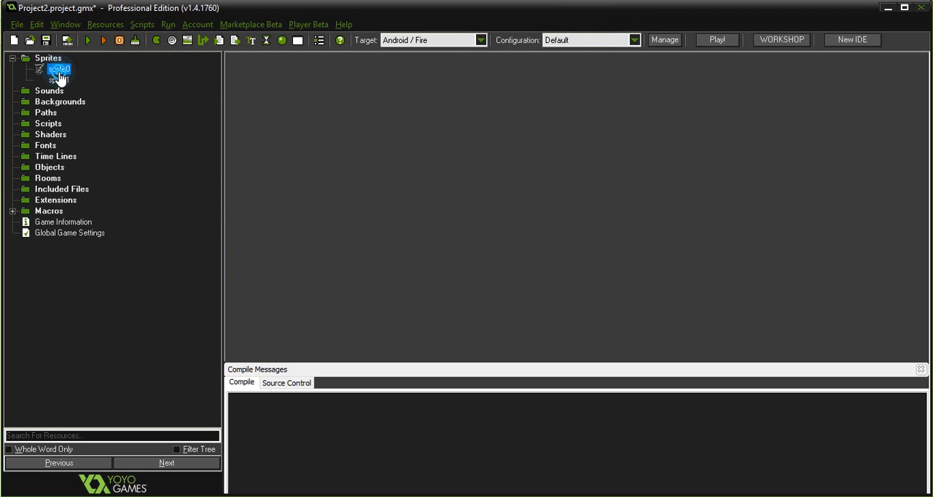
{"action": "double_click", "coordinate": [62, 71]}
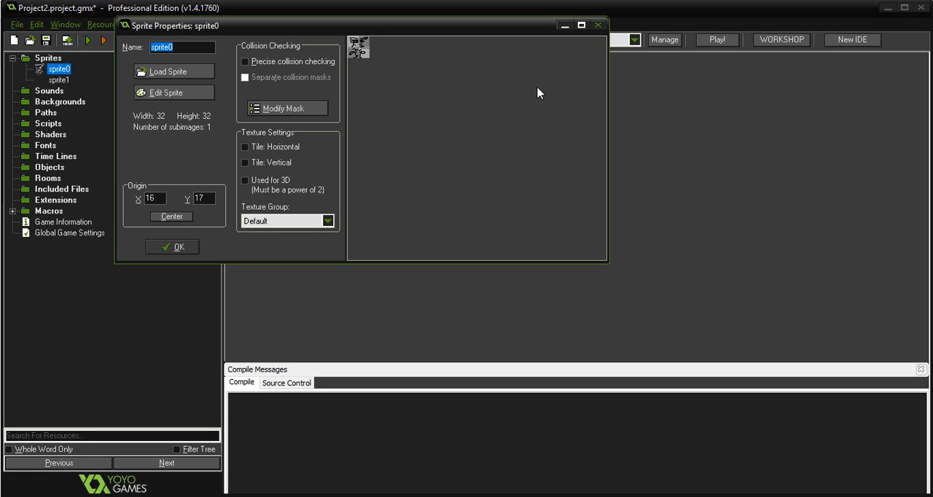
{"action": "left_click", "coordinate": [596, 25]}
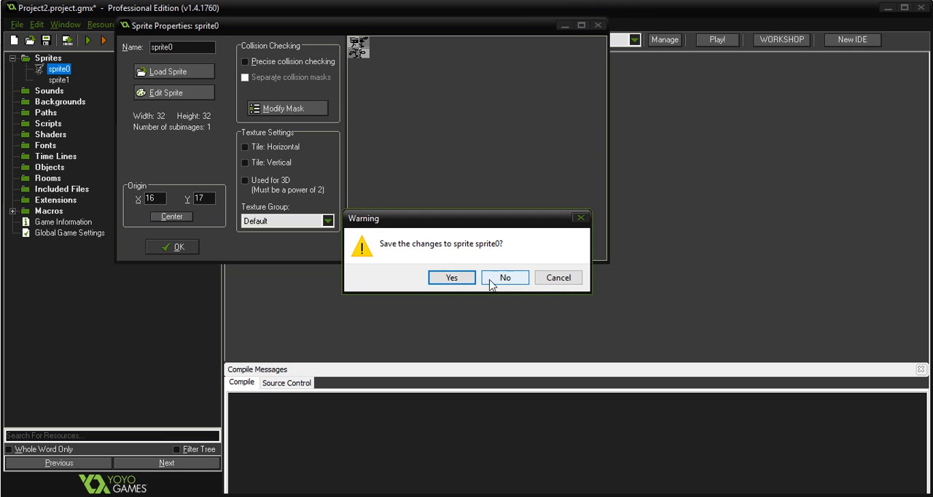
{"action": "left_click", "coordinate": [449, 278]}
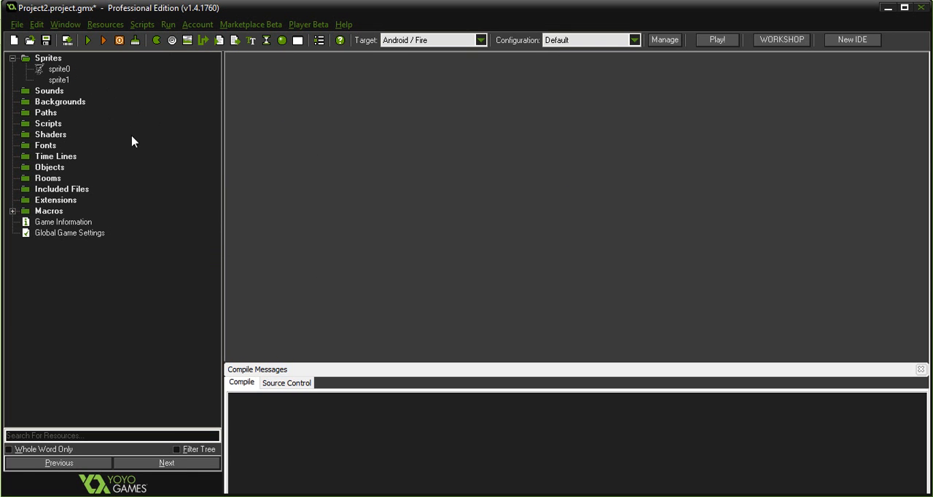
Create a new sound resource, look at the sound file chooser without loading a file, and close the sound's properties.
{"action": "left_click", "coordinate": [13, 59]}
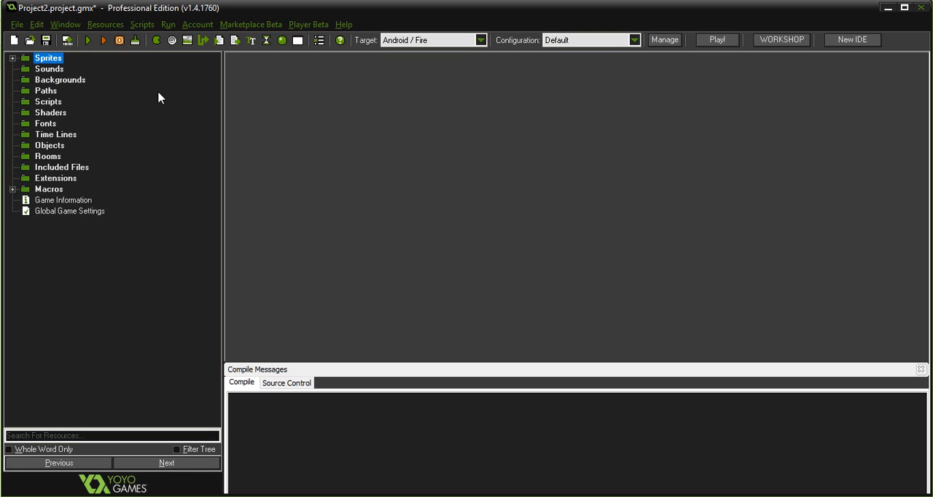
{"action": "right_click", "coordinate": [51, 70]}
{"action": "left_click", "coordinate": [53, 75]}
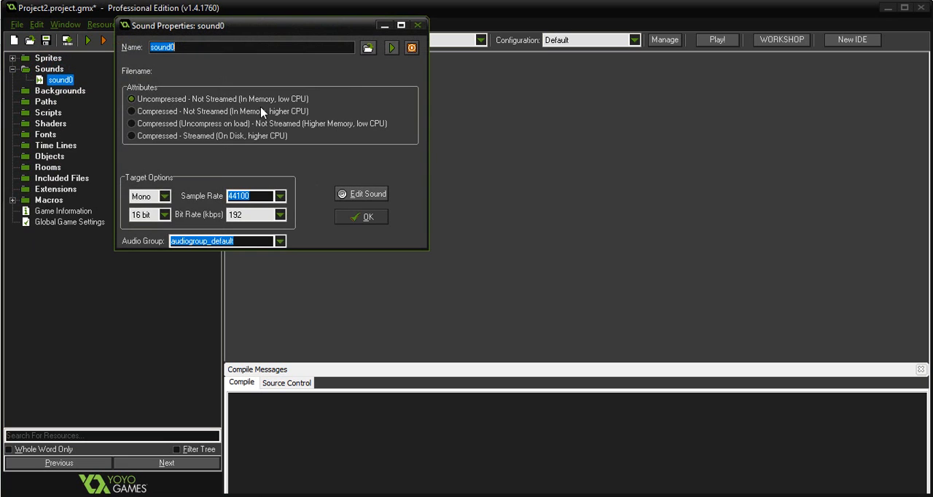
{"action": "left_click", "coordinate": [367, 47]}
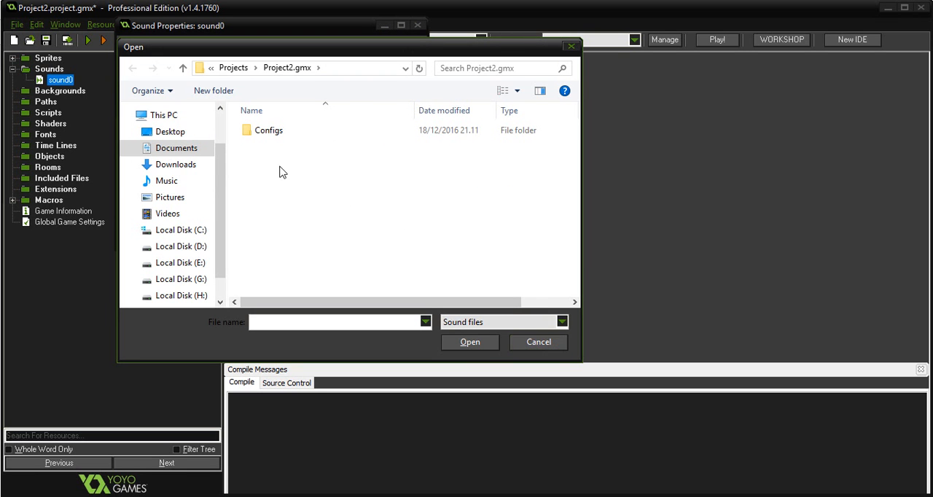
{"action": "left_click", "coordinate": [540, 341]}
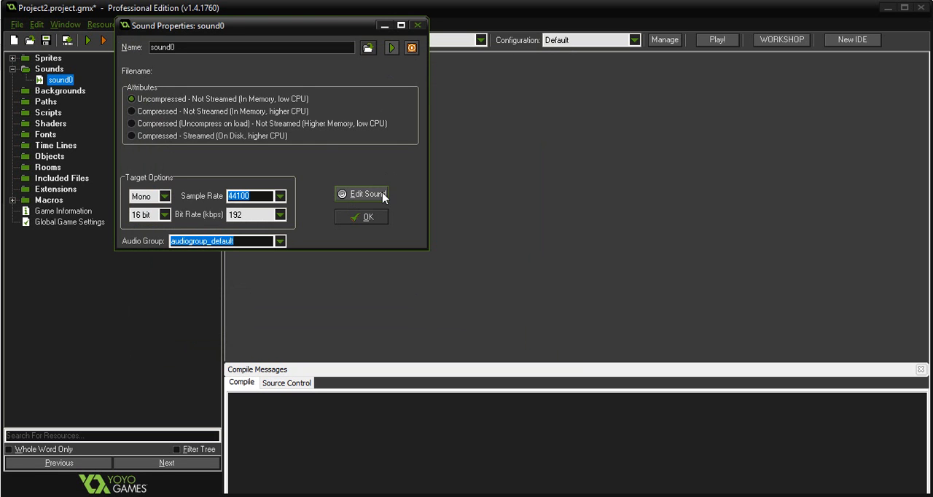
{"action": "left_click", "coordinate": [416, 25]}
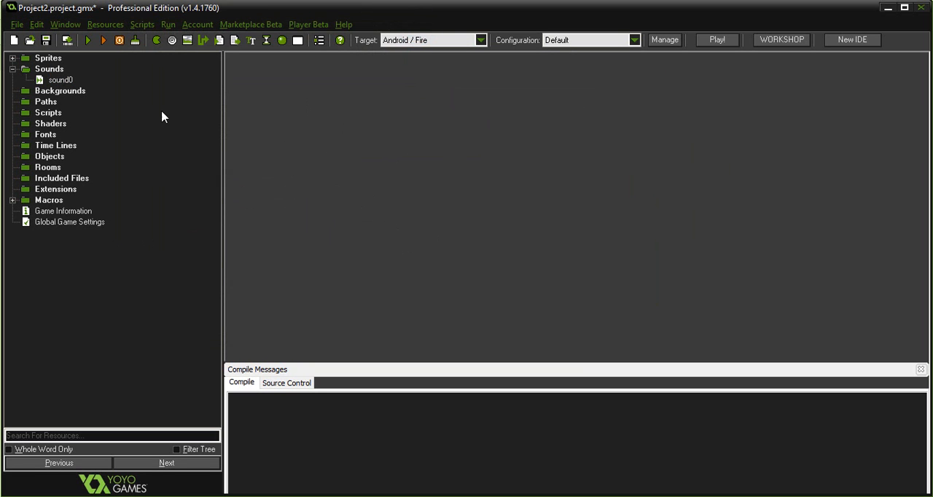
{"action": "left_click", "coordinate": [14, 69]}
Switch to Chrome, open the Space Battle Sprites pack from the marketplace's sprite list, and look over its preview images.
{"action": "left_click", "coordinate": [65, 80]}
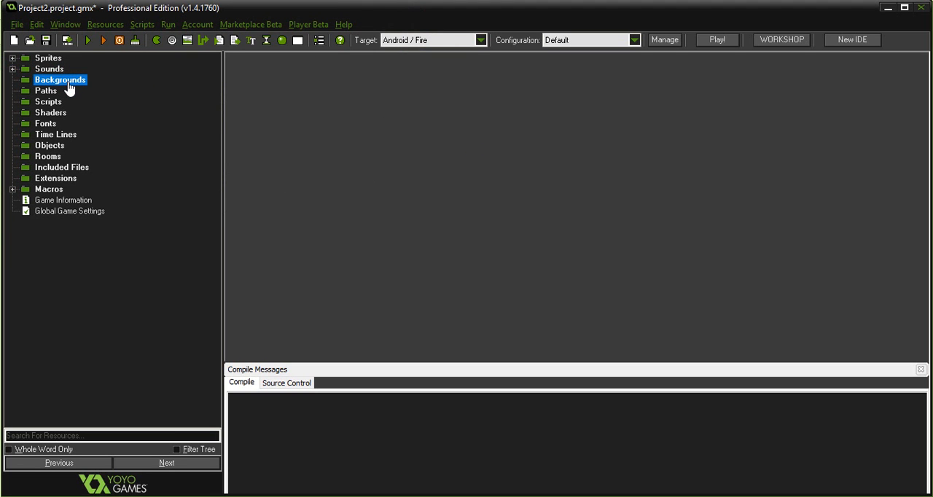
{"action": "key", "text": "alt+Tab"}
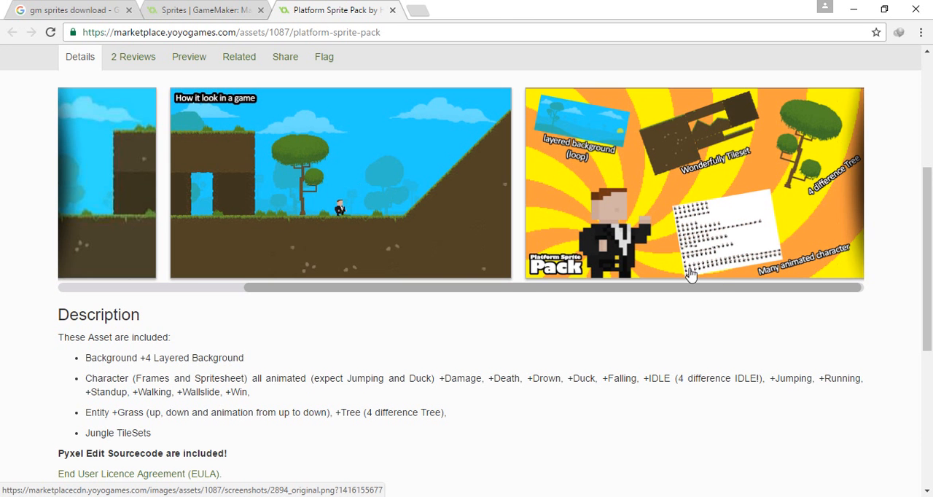
{"action": "scroll", "coordinate": [427, 240], "scroll_direction": "up", "scroll_amount": 4}
{"action": "left_click", "coordinate": [244, 11]}
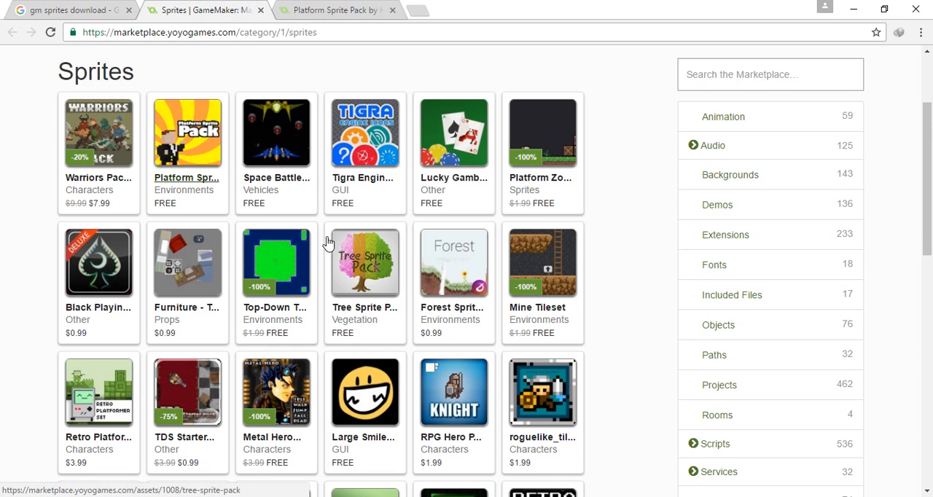
{"action": "middle_click", "coordinate": [284, 182]}
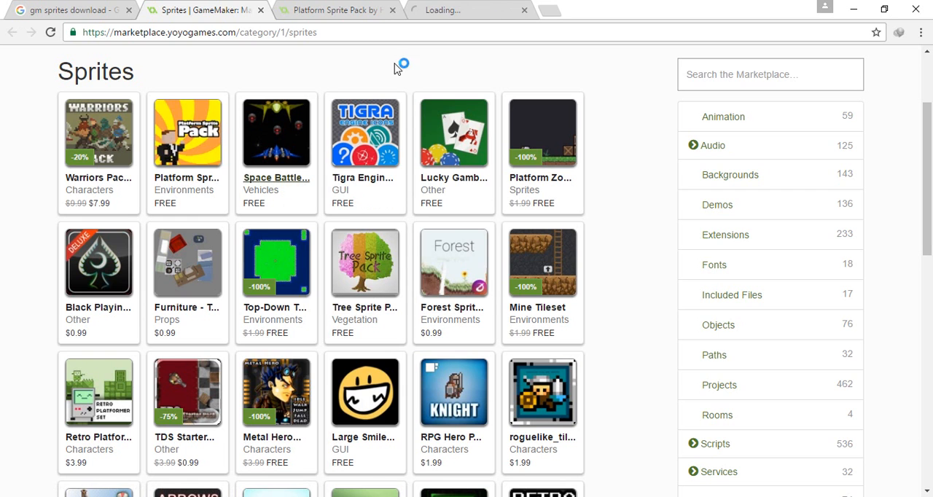
{"action": "left_click", "coordinate": [475, 9]}
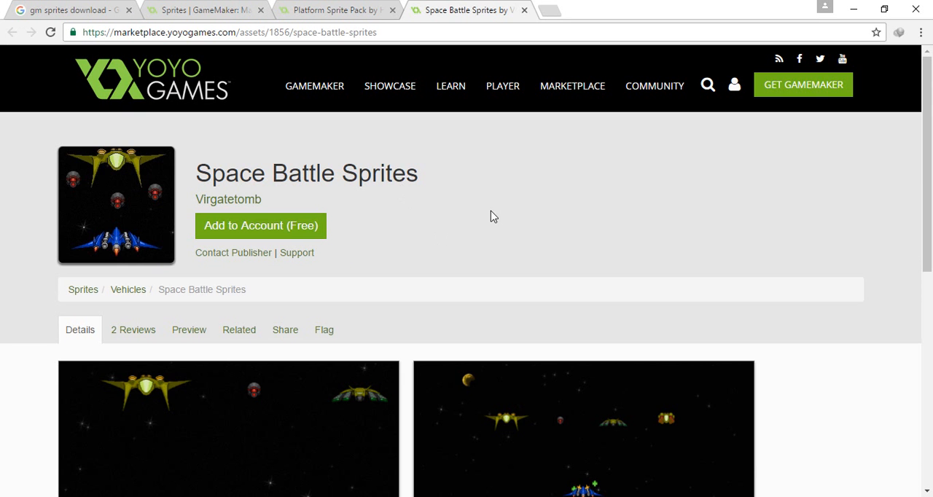
{"action": "scroll", "coordinate": [491, 222], "scroll_direction": "down", "scroll_amount": 2}
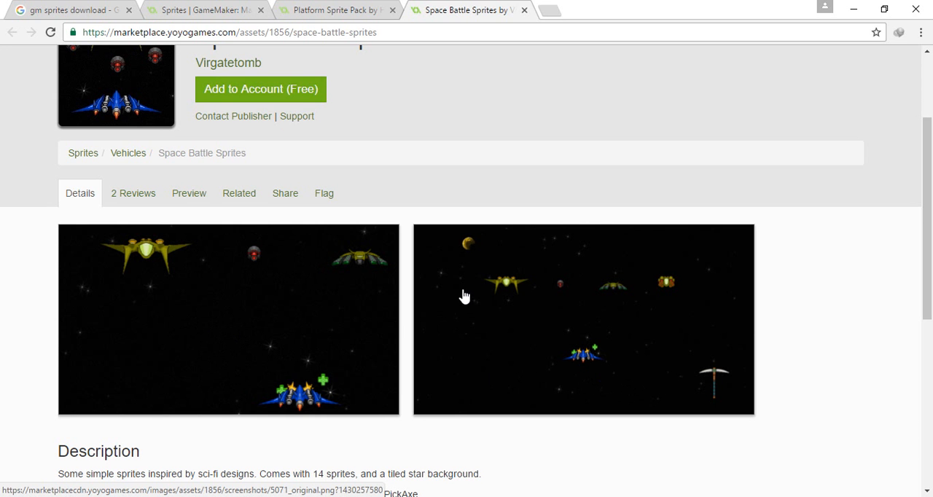
{"action": "left_click", "coordinate": [524, 10]}
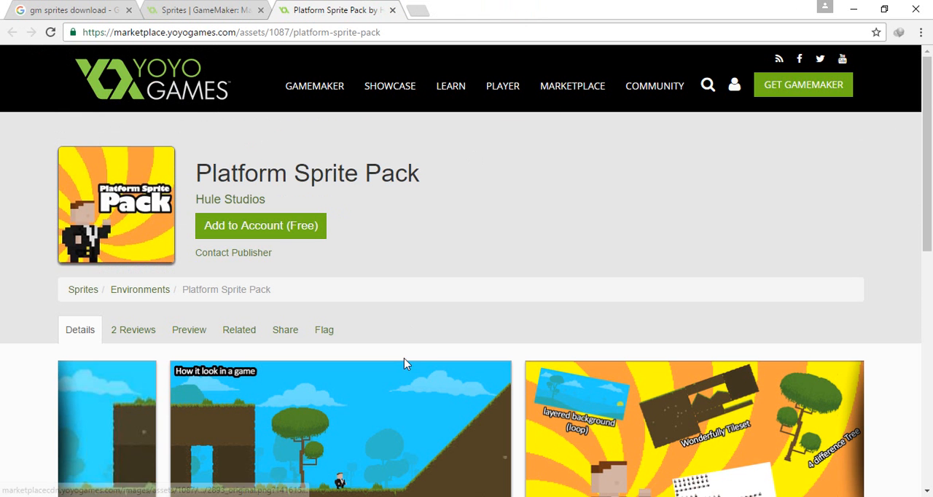
Select the Paths resources in GameMaker: Studio, view the Platform Sprite Pack's game screenshots in Chrome, and return to GameMaker: Studio.
{"action": "left_click", "coordinate": [255, 496]}
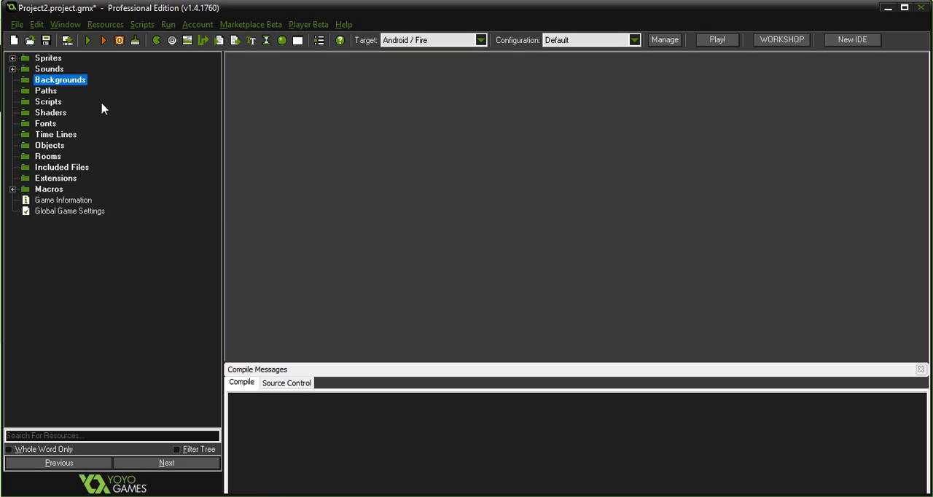
{"action": "left_click", "coordinate": [46, 92]}
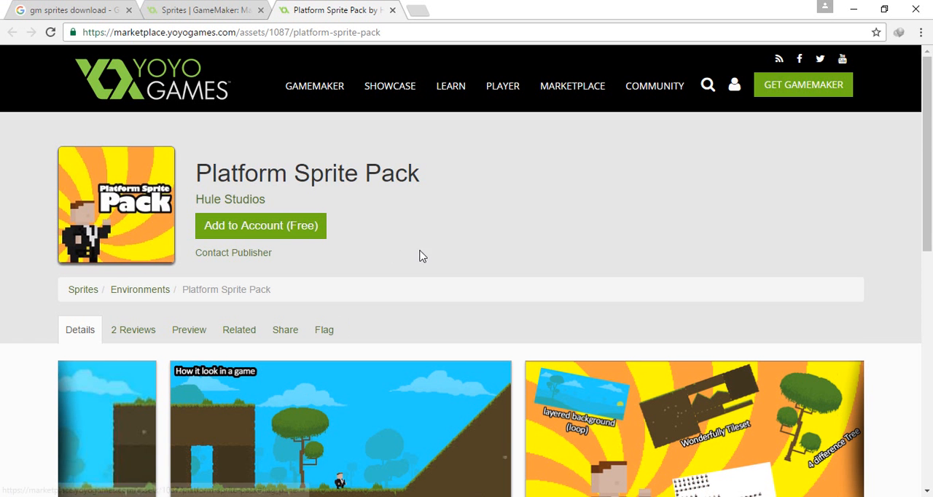
{"action": "scroll", "coordinate": [421, 255], "scroll_direction": "down", "scroll_amount": 3}
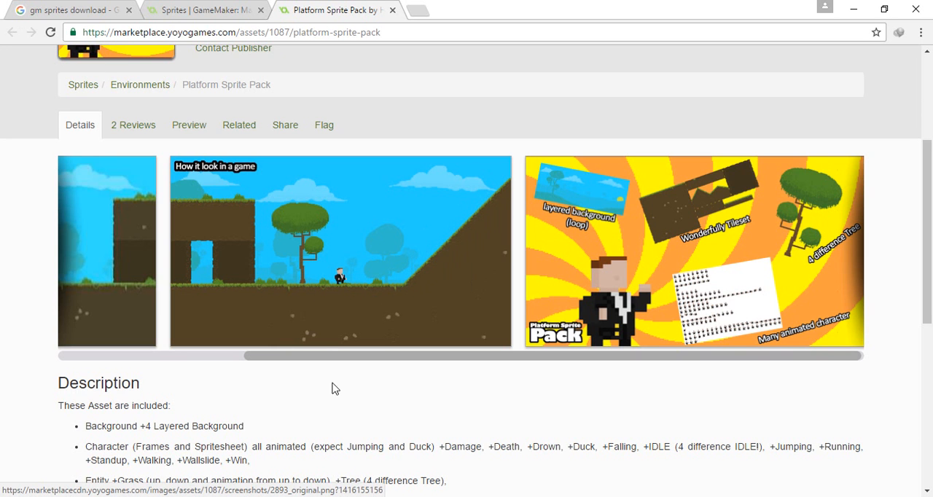
{"action": "key", "text": "alt+Tab"}
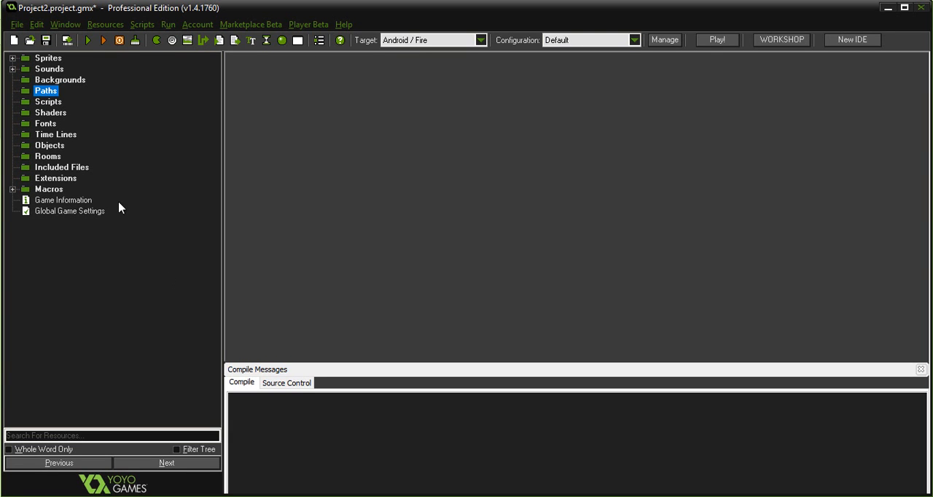
Create a new empty script, look at its code editor, and close it.
{"action": "left_click", "coordinate": [48, 102]}
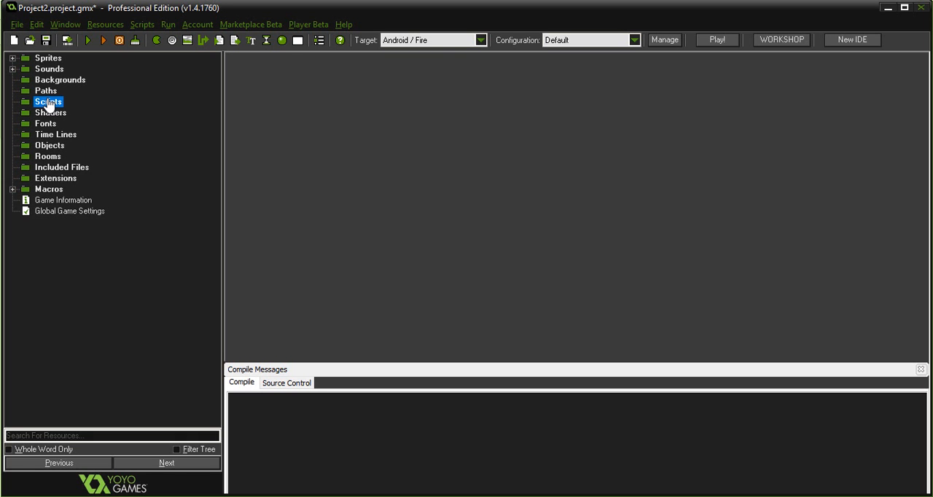
{"action": "right_click", "coordinate": [48, 104]}
{"action": "left_click", "coordinate": [61, 106]}
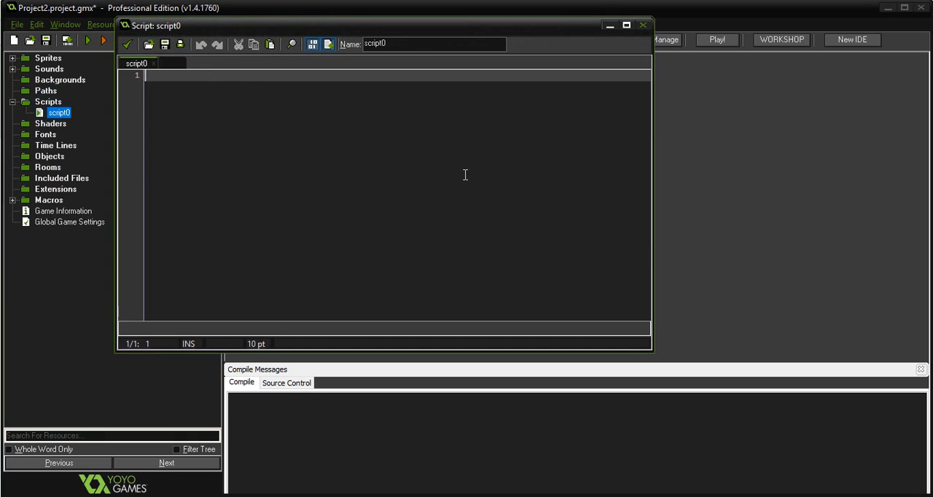
{"action": "left_click", "coordinate": [176, 76]}
{"action": "left_click", "coordinate": [642, 26]}
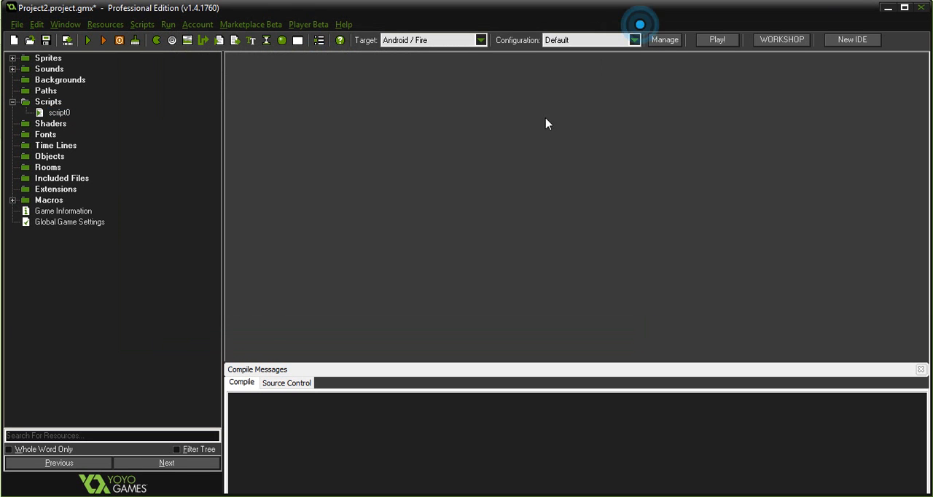
{"action": "left_click", "coordinate": [13, 103]}
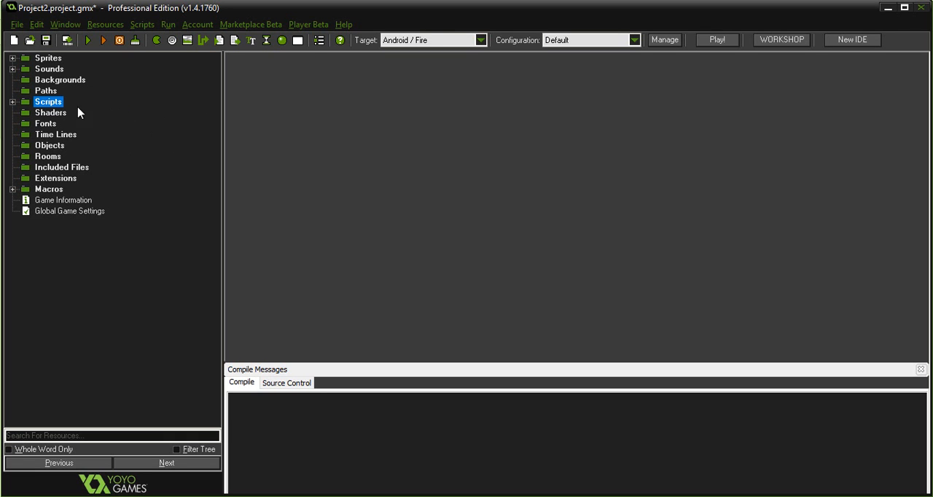
Create a new shader and place the cursor on the in_Colour attribute line of its vertex code.
{"action": "left_click", "coordinate": [41, 124]}
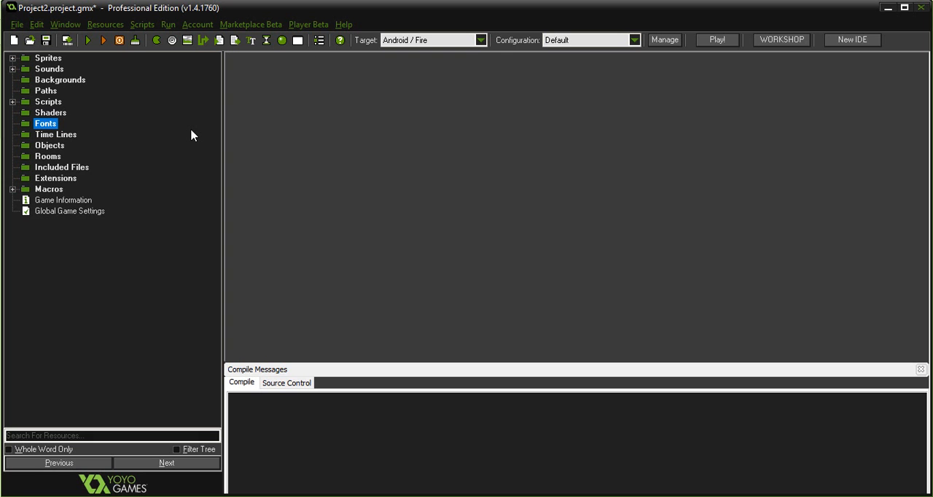
{"action": "left_click", "coordinate": [44, 103]}
{"action": "left_click", "coordinate": [54, 114]}
{"action": "right_click", "coordinate": [54, 115]}
{"action": "left_click", "coordinate": [65, 120]}
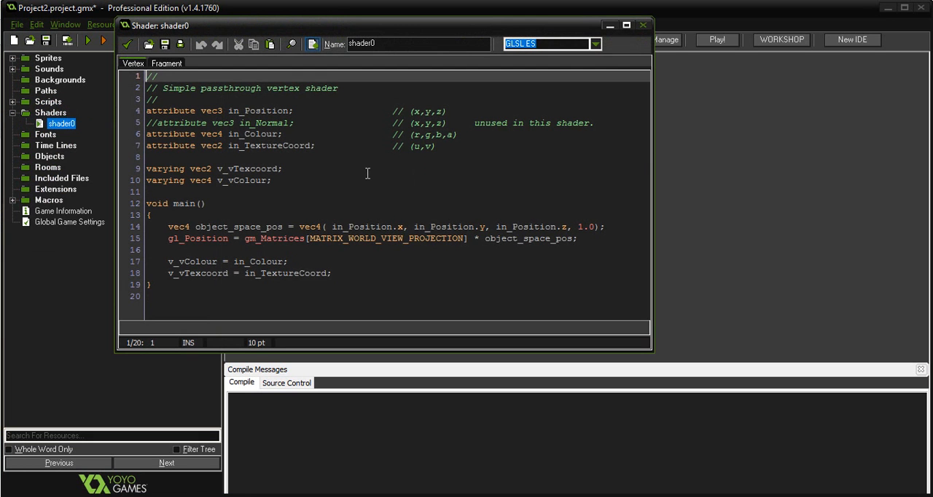
{"action": "left_click", "coordinate": [264, 150]}
{"action": "left_click", "coordinate": [271, 136]}
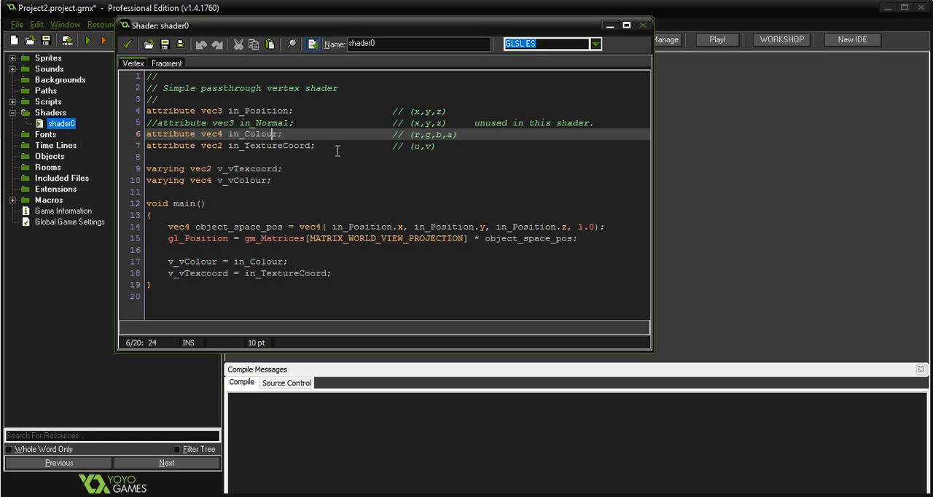
Examine the shader's vertex code, from the in_Colour and in_TextureCoord attributes to the position lines in the main function.
{"action": "left_click", "coordinate": [257, 136]}
{"action": "left_click", "coordinate": [262, 145]}
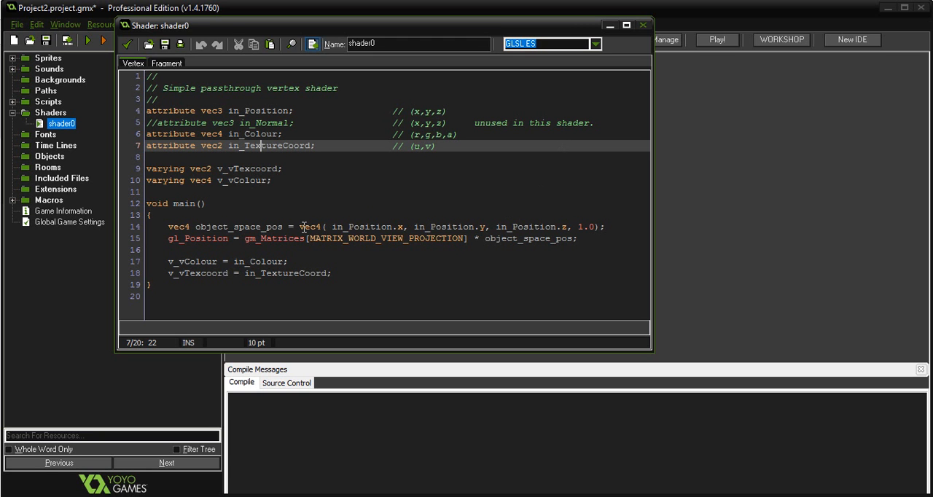
{"action": "left_click", "coordinate": [167, 205]}
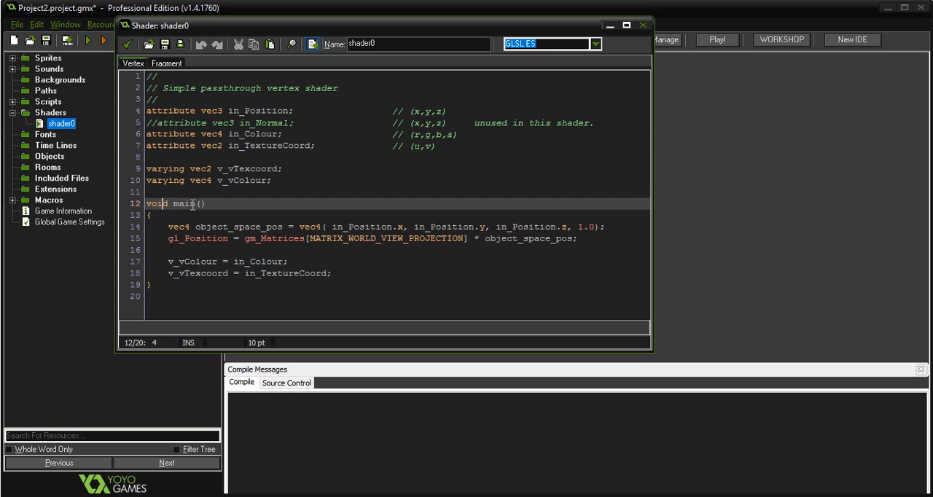
{"action": "left_click", "coordinate": [380, 238]}
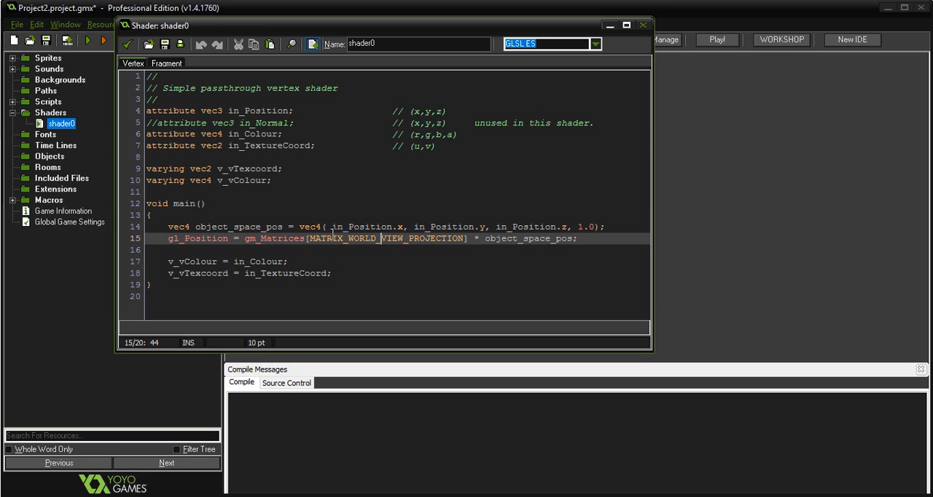
{"action": "left_click", "coordinate": [402, 227]}
{"action": "left_click", "coordinate": [507, 227]}
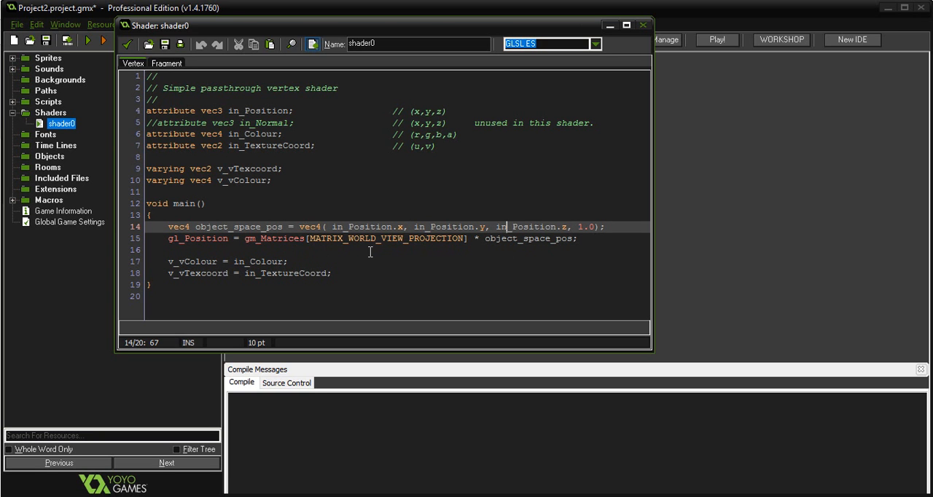
Close the shader editor, collapse the Shaders group, and point out the Fonts and Time Lines resources.
{"action": "left_click", "coordinate": [641, 27]}
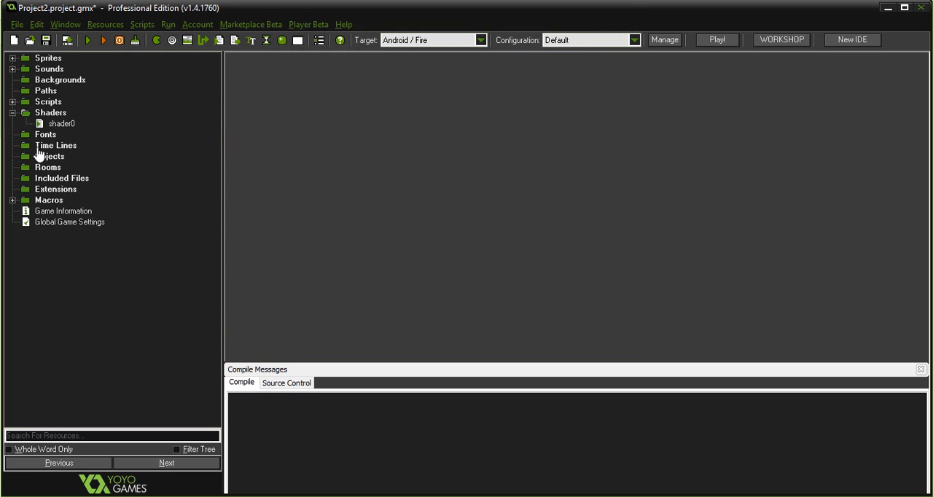
{"action": "left_click", "coordinate": [13, 114]}
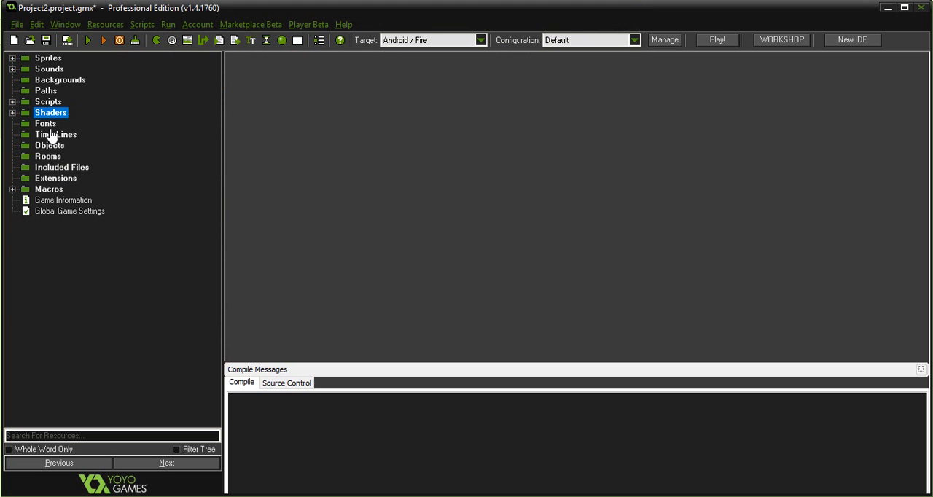
{"action": "left_click", "coordinate": [47, 125]}
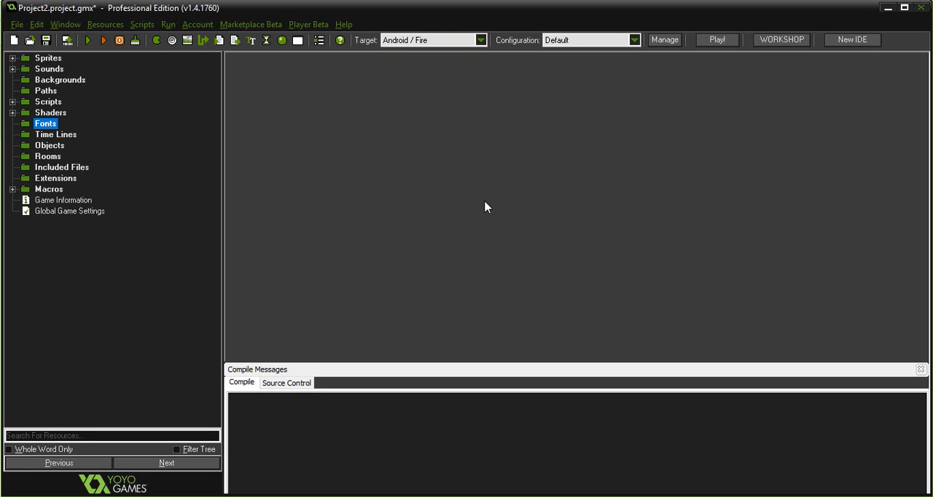
{"action": "left_click", "coordinate": [54, 135]}
Create a new object in the Objects resources and assign sprite0 as its sprite.
{"action": "left_click", "coordinate": [62, 149]}
{"action": "right_click", "coordinate": [62, 151]}
{"action": "left_click", "coordinate": [64, 153]}
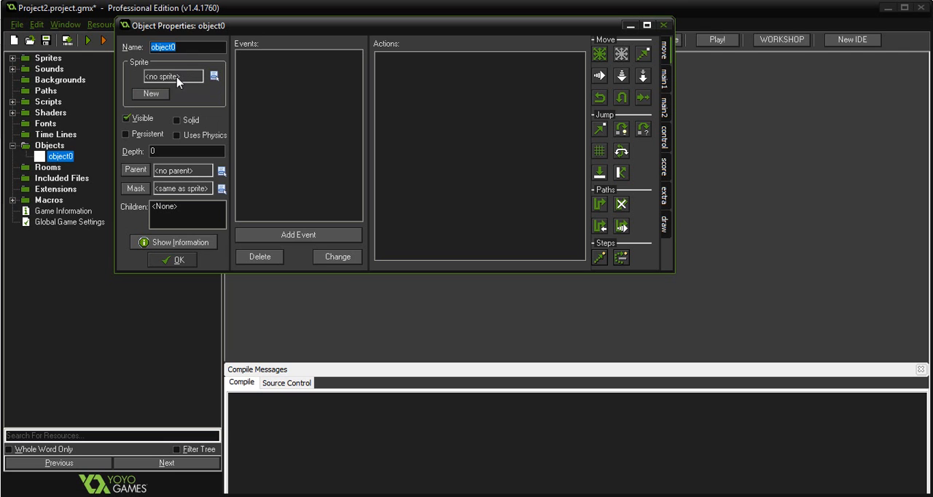
{"action": "left_click", "coordinate": [176, 47]}
{"action": "left_click", "coordinate": [212, 78]}
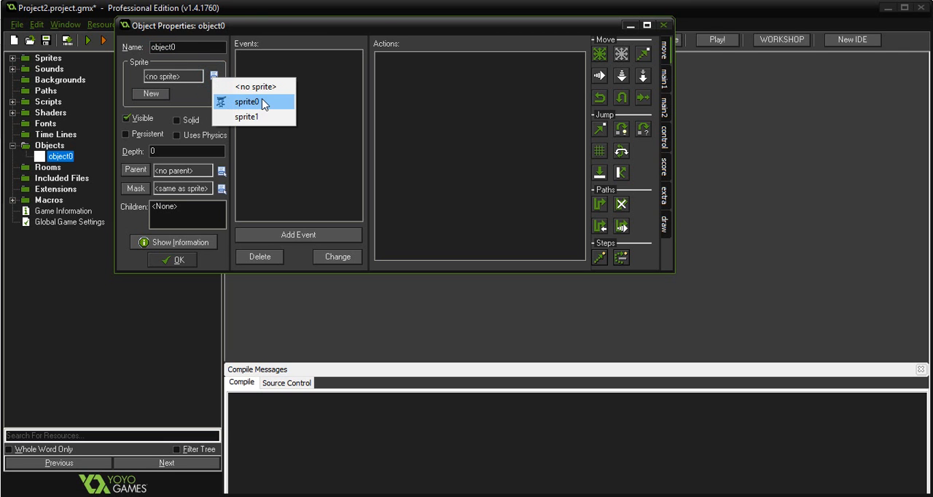
{"action": "left_click", "coordinate": [246, 100]}
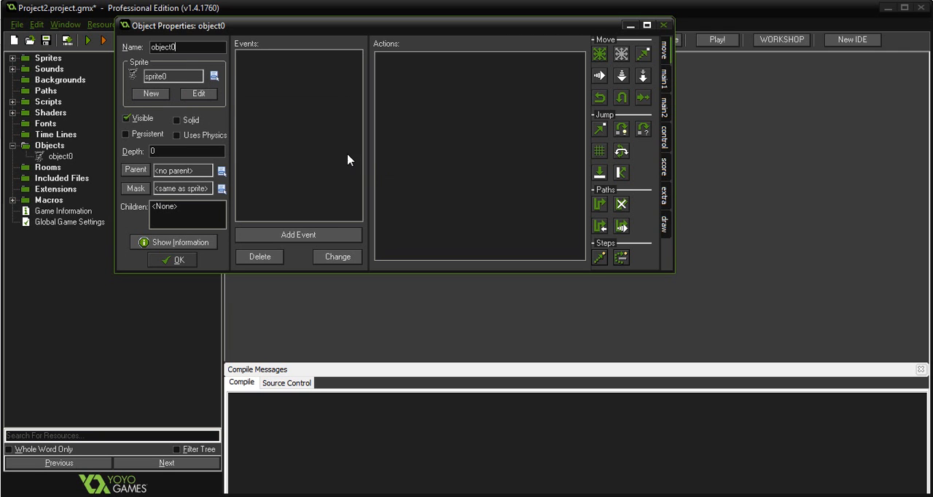
Add a Begin Step event to the object.
{"action": "left_click", "coordinate": [313, 234]}
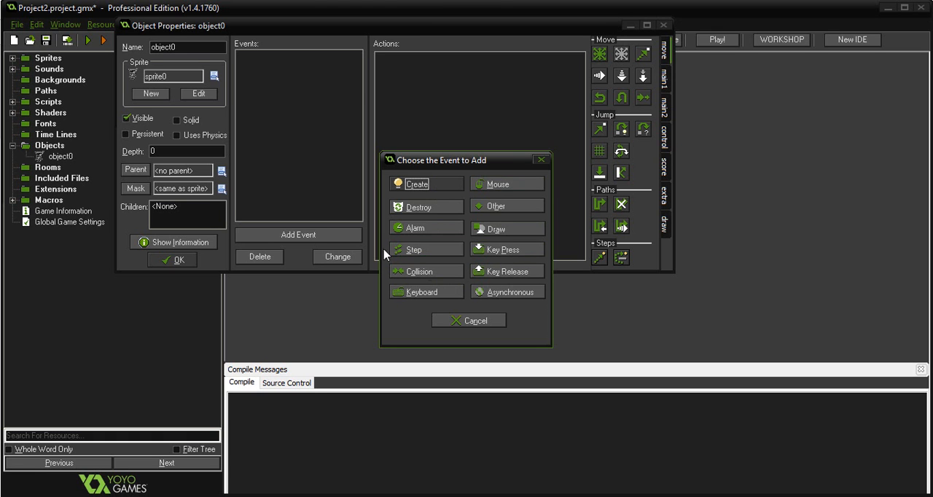
{"action": "left_click", "coordinate": [418, 253]}
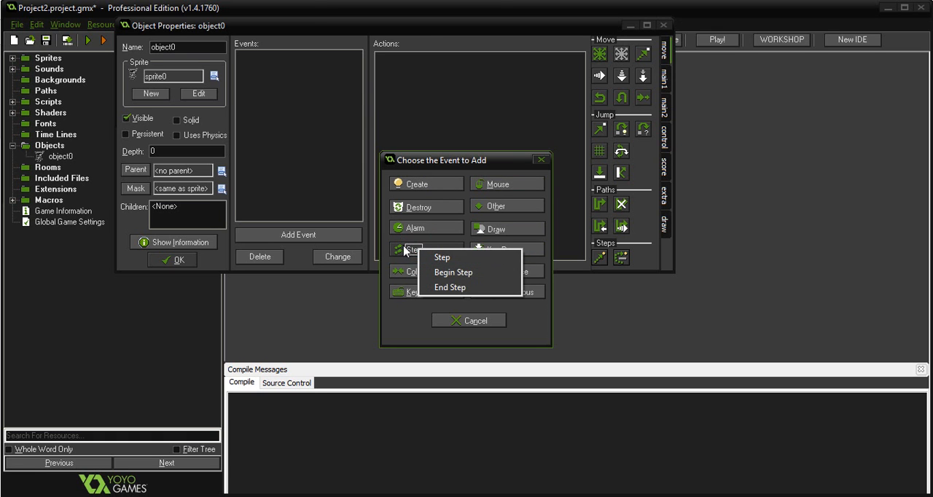
{"action": "left_click", "coordinate": [453, 272]}
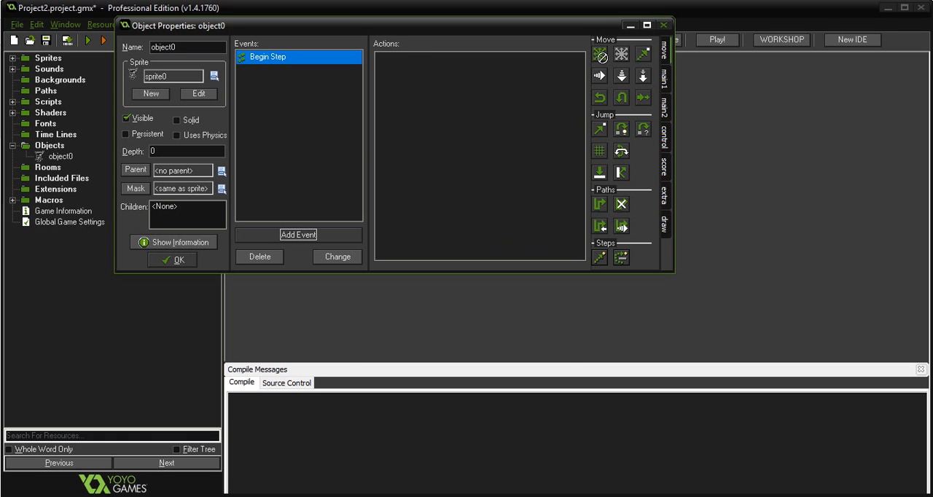
Add a Move Fixed action to the Begin Step event with right, up, left and down directions and a speed of 2.
{"action": "left_click_drag", "start_coordinate": [601, 56], "coordinate": [472, 72]}
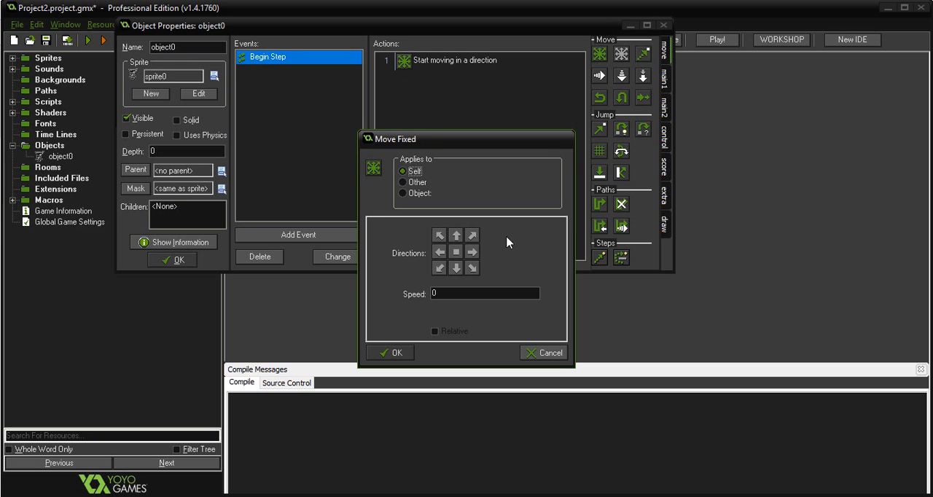
{"action": "left_click", "coordinate": [472, 252]}
{"action": "left_click", "coordinate": [456, 235]}
{"action": "left_click", "coordinate": [439, 252]}
{"action": "left_click", "coordinate": [456, 267]}
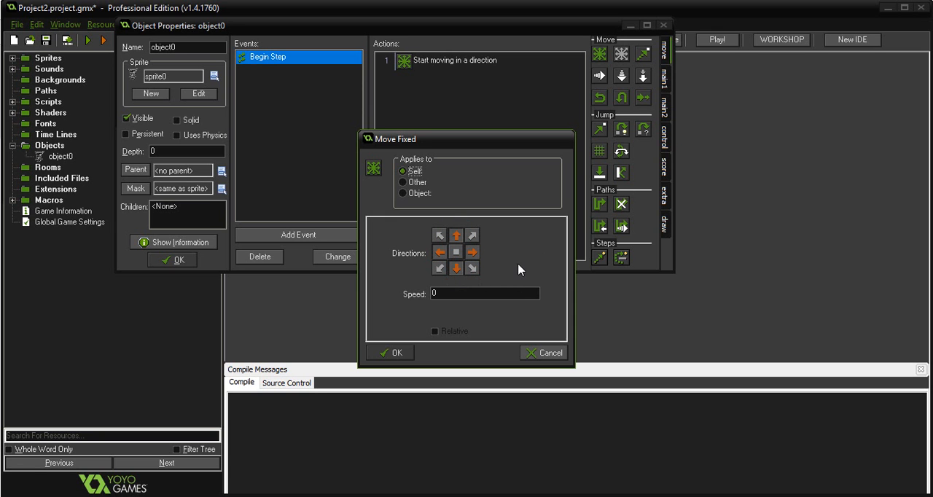
{"action": "left_click_drag", "start_coordinate": [443, 293], "coordinate": [420, 296]}
{"action": "type", "text": "2"}
{"action": "left_click", "coordinate": [394, 352]}
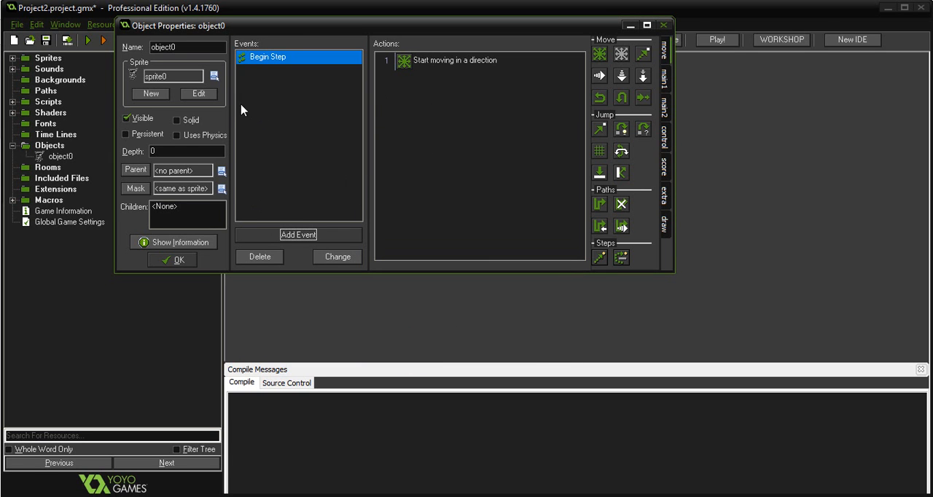
Add a Key Press <Right> event with a Move Fixed action heading diagonally down-right, then confirm the object and collapse the Objects group.
{"action": "left_click", "coordinate": [299, 234]}
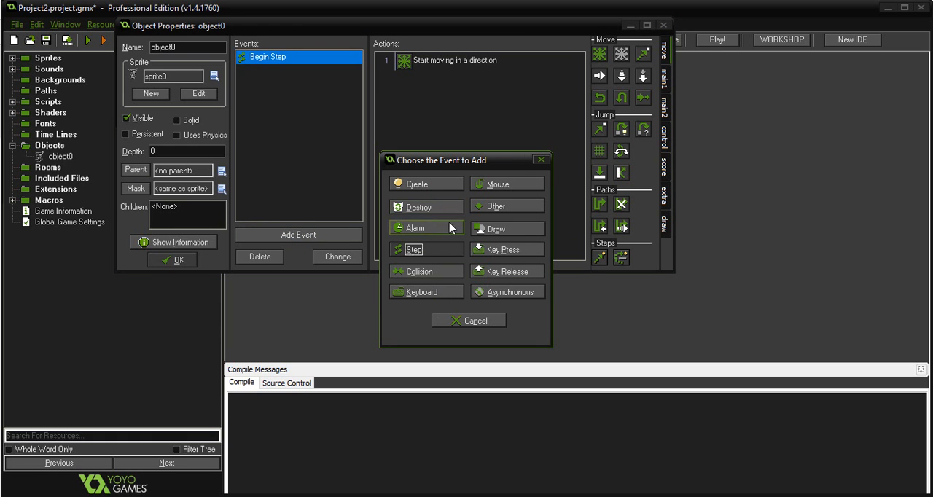
{"action": "left_click", "coordinate": [513, 251]}
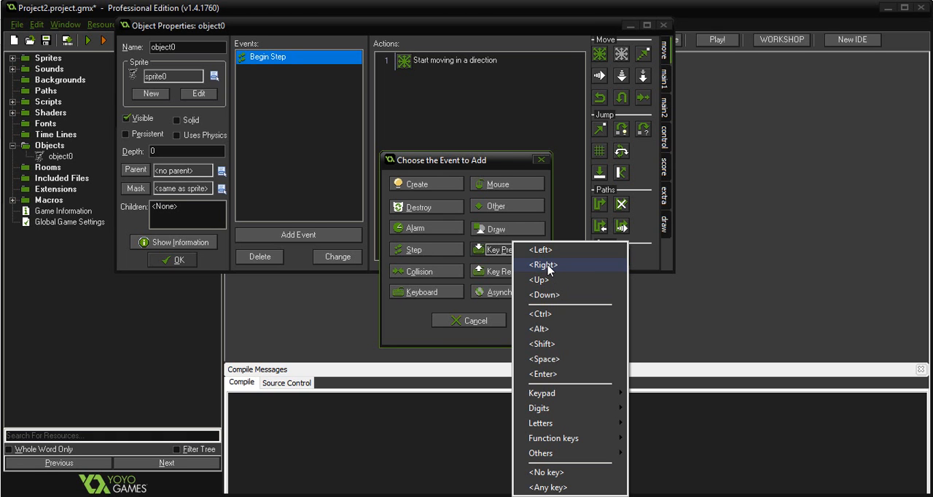
{"action": "left_click", "coordinate": [544, 265]}
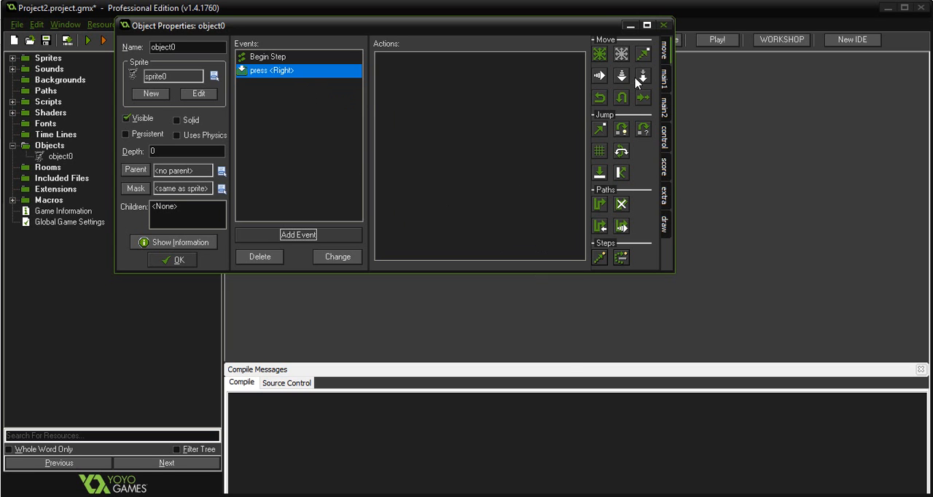
{"action": "left_click_drag", "start_coordinate": [599, 54], "coordinate": [515, 79]}
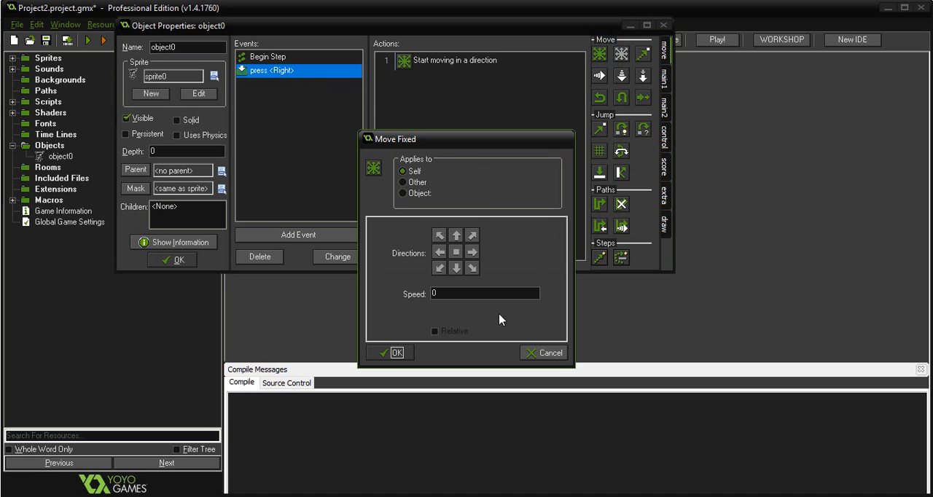
{"action": "left_click", "coordinate": [474, 268]}
{"action": "left_click", "coordinate": [392, 355]}
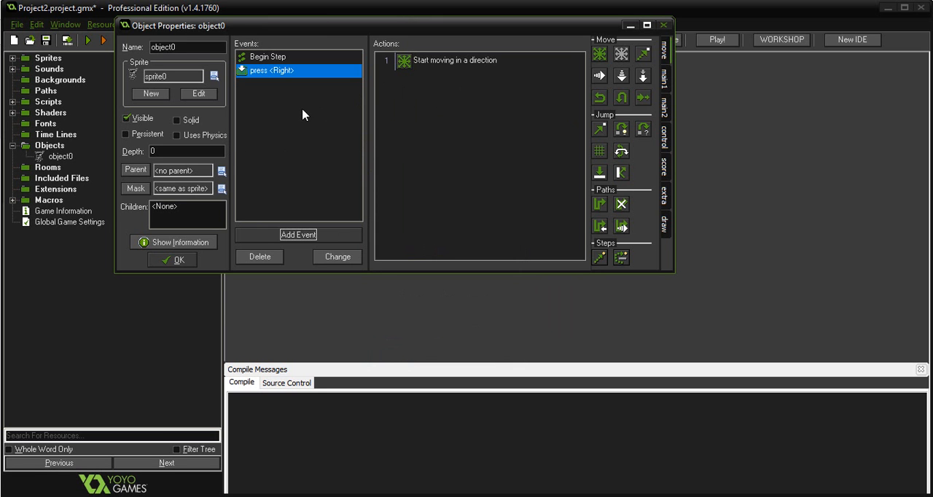
{"action": "left_click", "coordinate": [178, 260]}
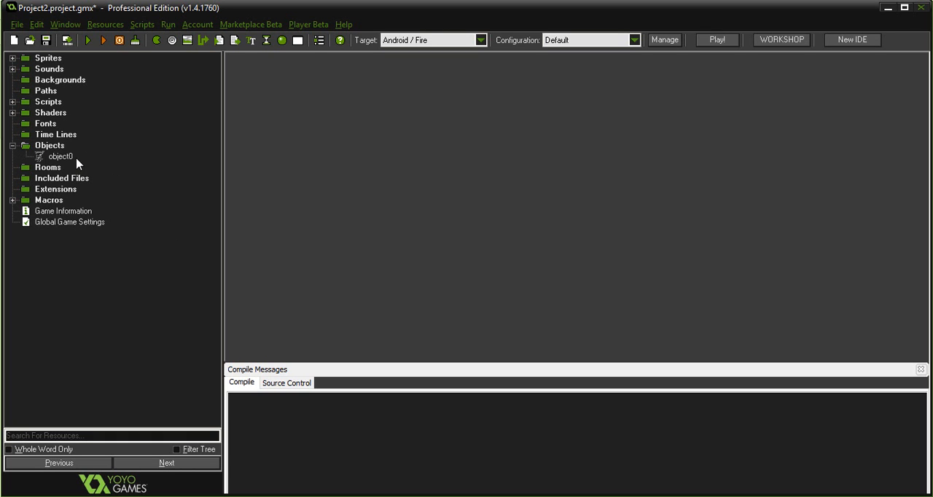
{"action": "left_click", "coordinate": [12, 146]}
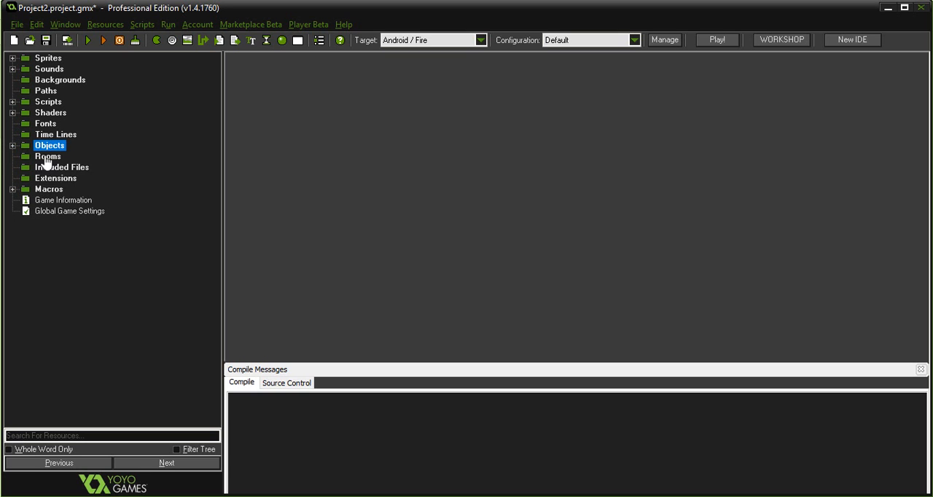
Select the Rooms resources, view the marketplace's sprite list and Platform Sprite Pack screenshots in Chrome, and return to GameMaker: Studio.
{"action": "left_click", "coordinate": [46, 157]}
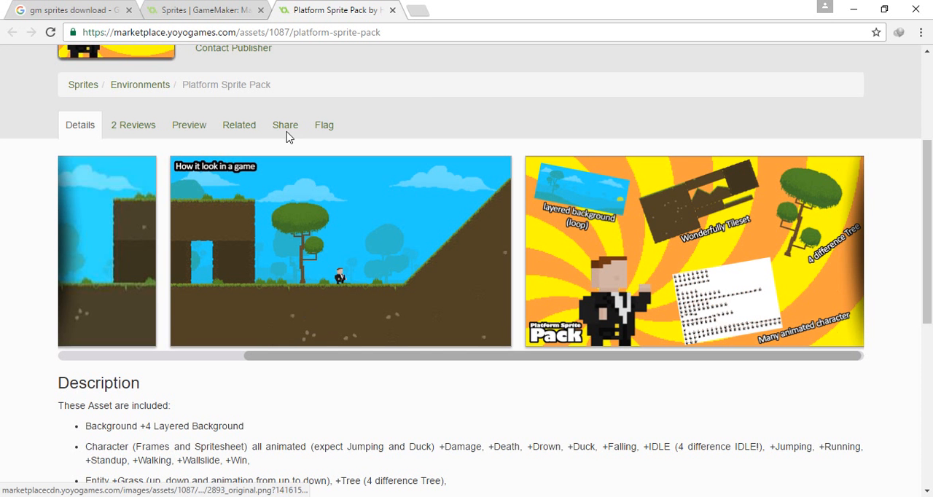
{"action": "left_click", "coordinate": [229, 8]}
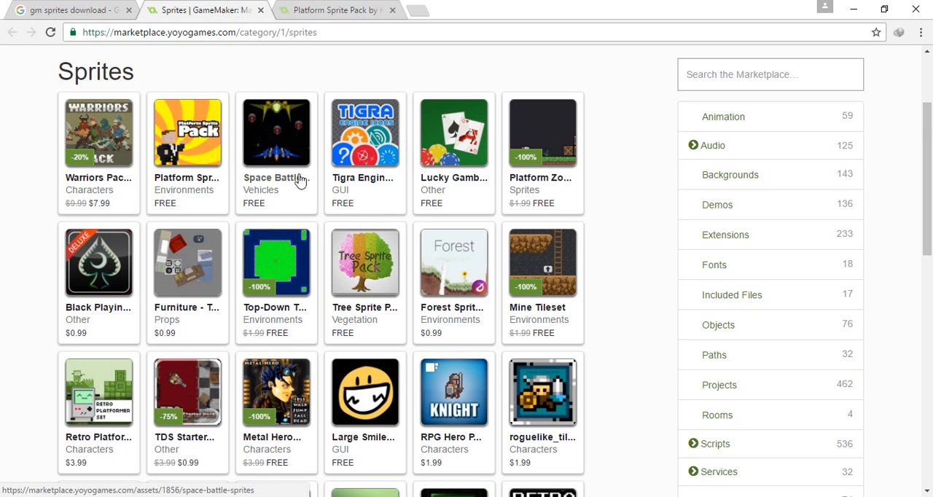
{"action": "left_click", "coordinate": [315, 10]}
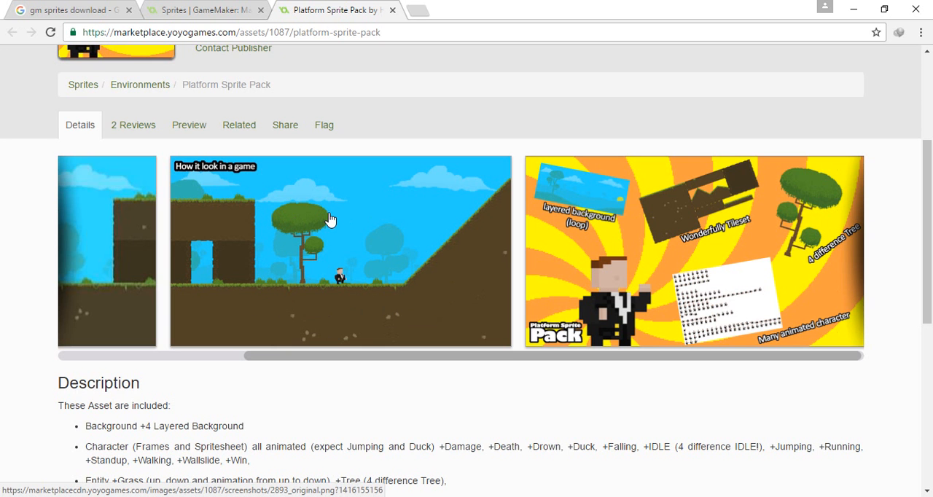
{"action": "left_click", "coordinate": [208, 8]}
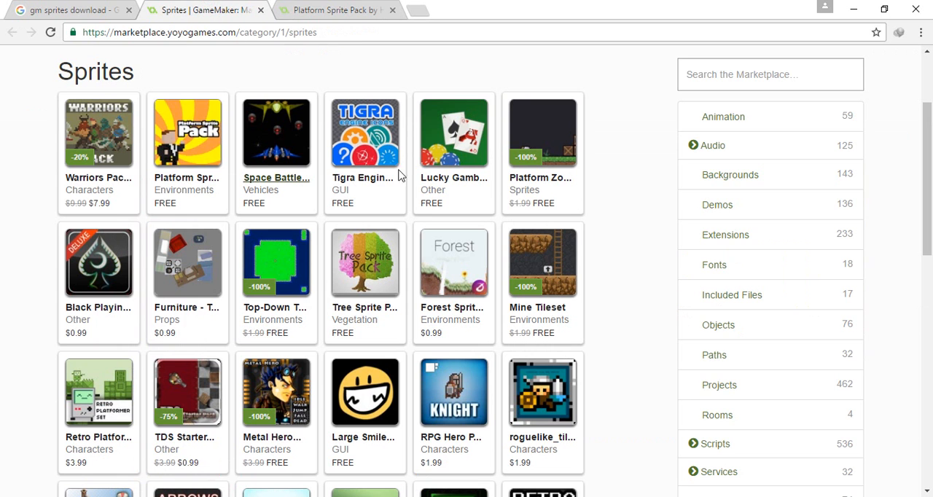
{"action": "left_click", "coordinate": [299, 8]}
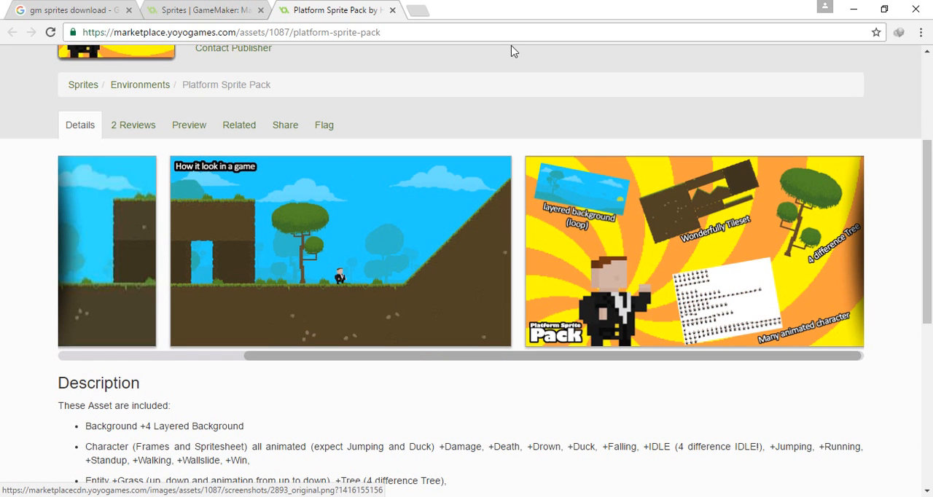
{"action": "left_click", "coordinate": [860, 10]}
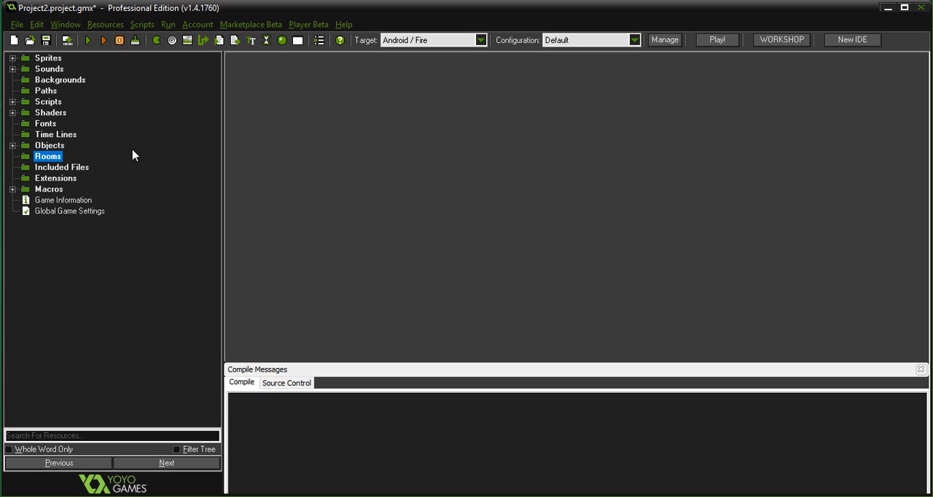
Open the file chooser for adding an included file, cancel it, and select the Extensions resources.
{"action": "left_click", "coordinate": [76, 167]}
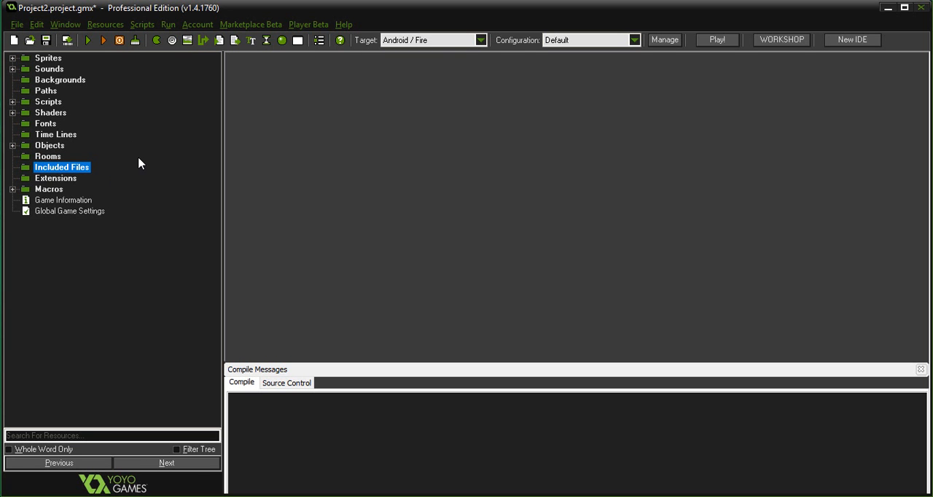
{"action": "right_click", "coordinate": [73, 173]}
{"action": "left_click", "coordinate": [110, 177]}
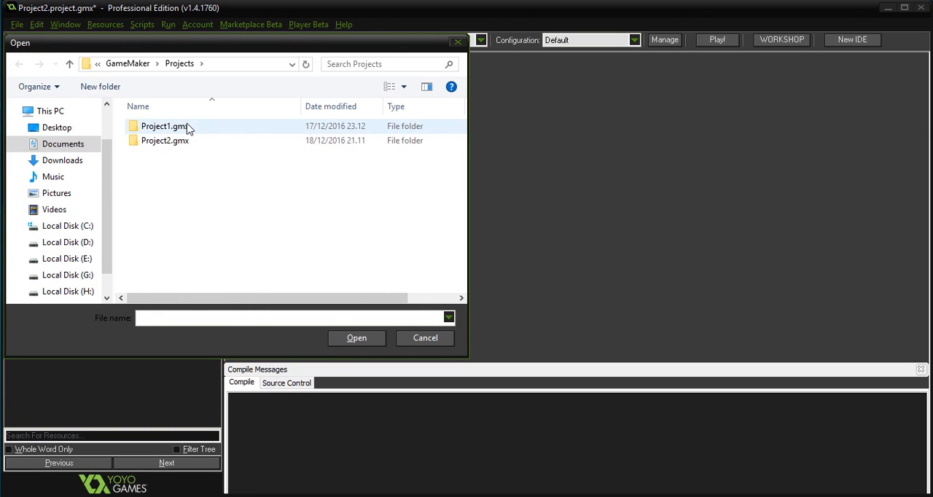
{"action": "left_click", "coordinate": [427, 339]}
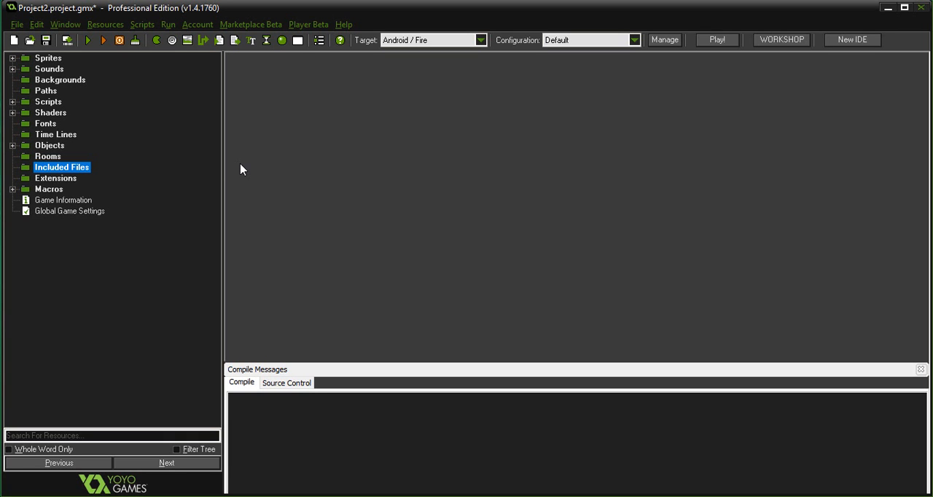
{"action": "left_click", "coordinate": [65, 180]}
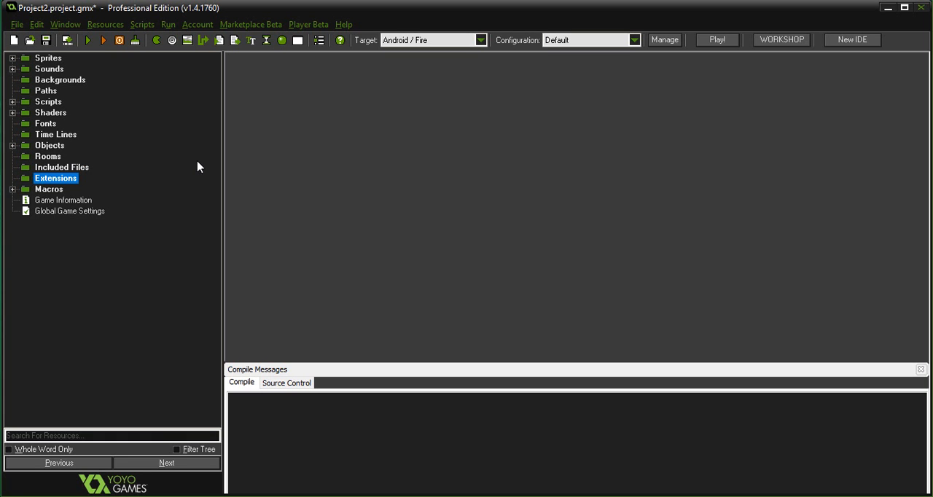
Open the All configurations macros, try inserting a macro row, discard the changes, and collapse the Macros group.
{"action": "left_click", "coordinate": [13, 189]}
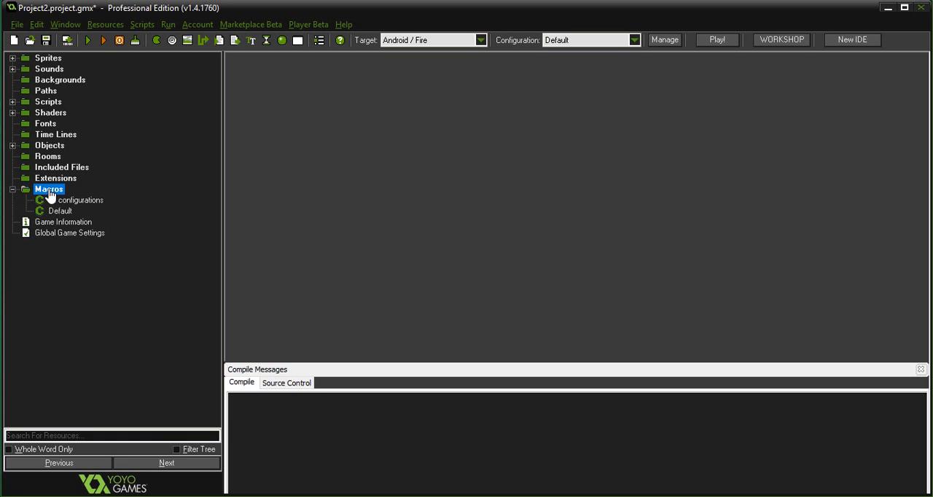
{"action": "double_click", "coordinate": [86, 206]}
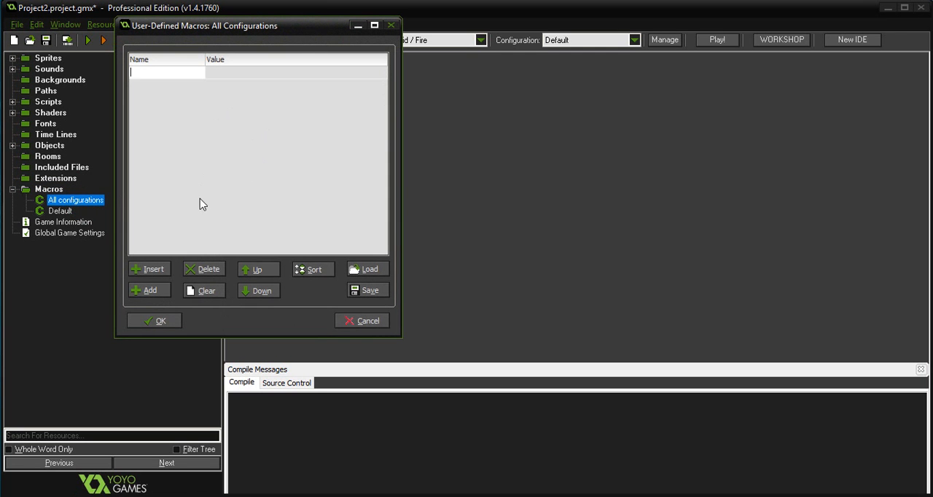
{"action": "left_click", "coordinate": [153, 271]}
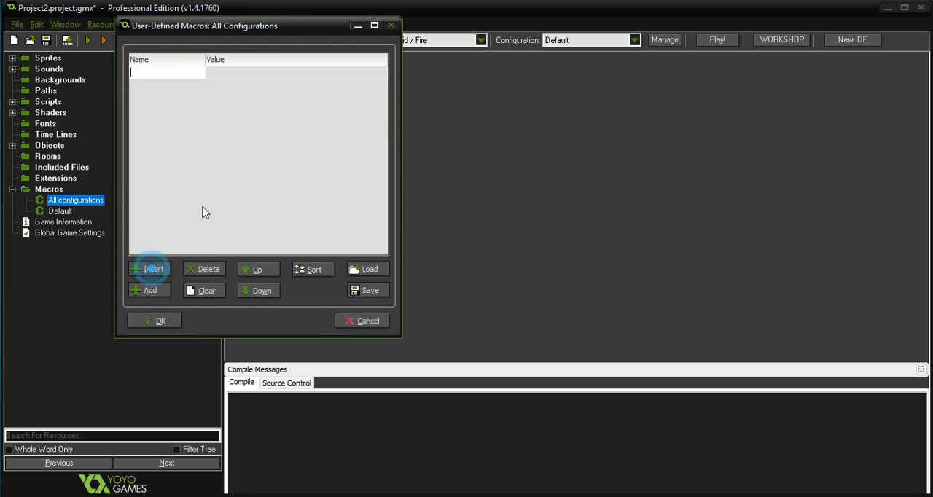
{"action": "left_click", "coordinate": [173, 74]}
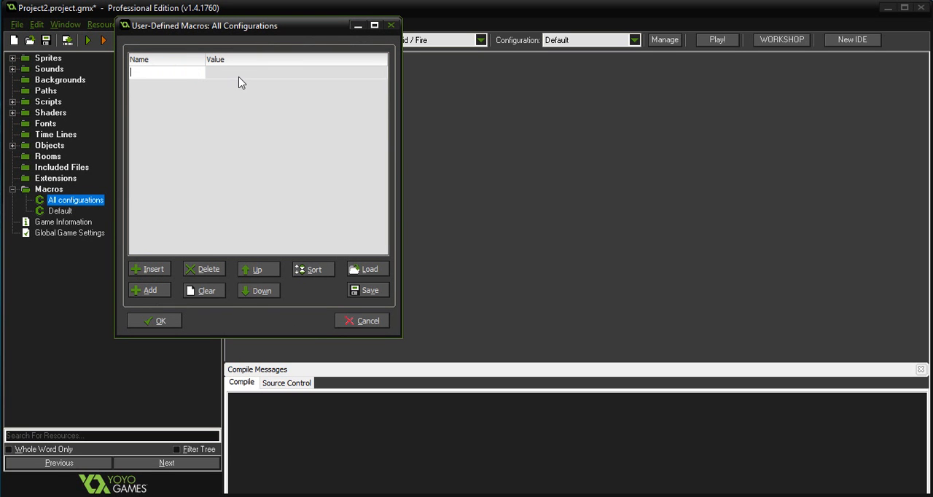
{"action": "left_click", "coordinate": [390, 27]}
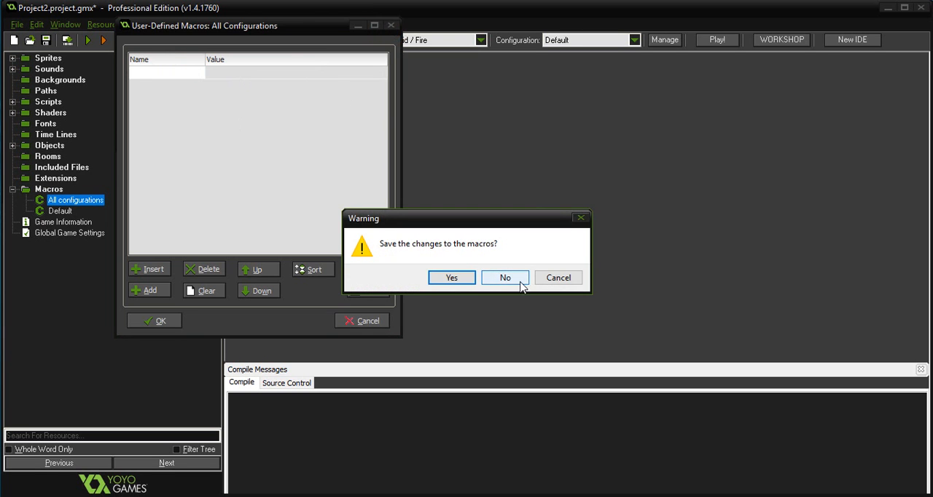
{"action": "left_click", "coordinate": [506, 278]}
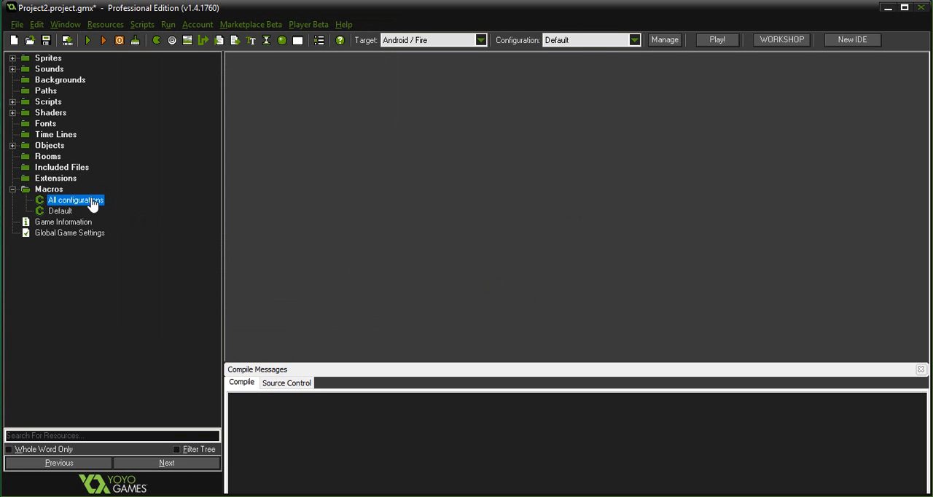
{"action": "left_click", "coordinate": [12, 189]}
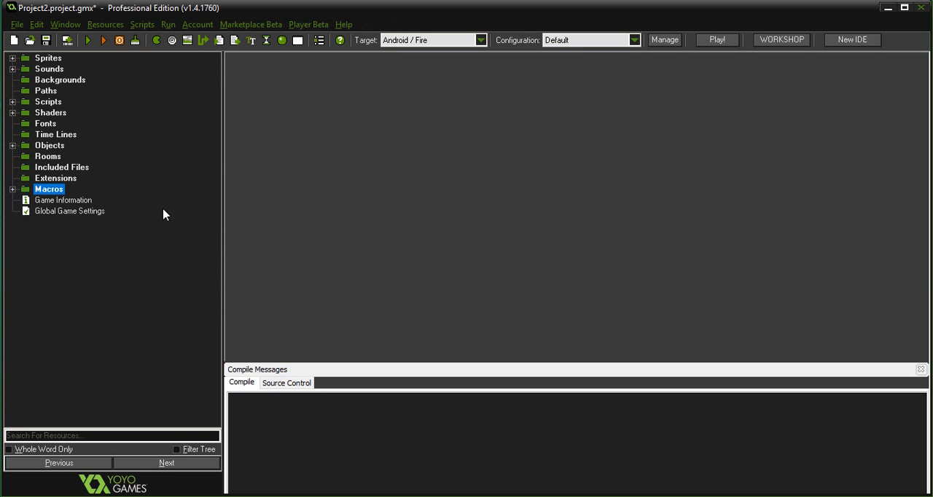